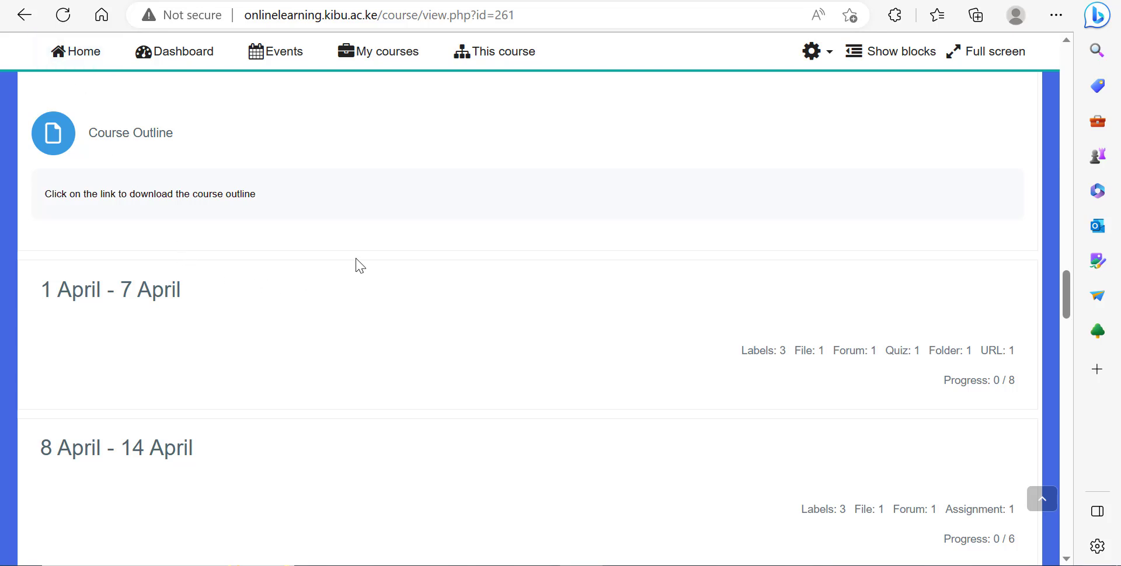
Turn on editing mode for the course.
click(813, 59)
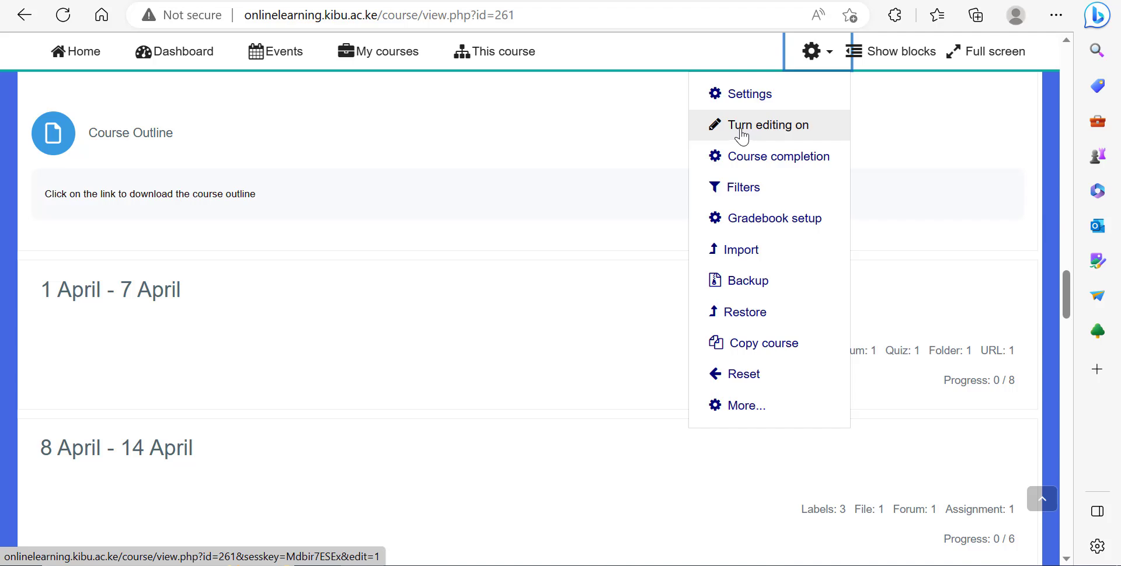
click(787, 134)
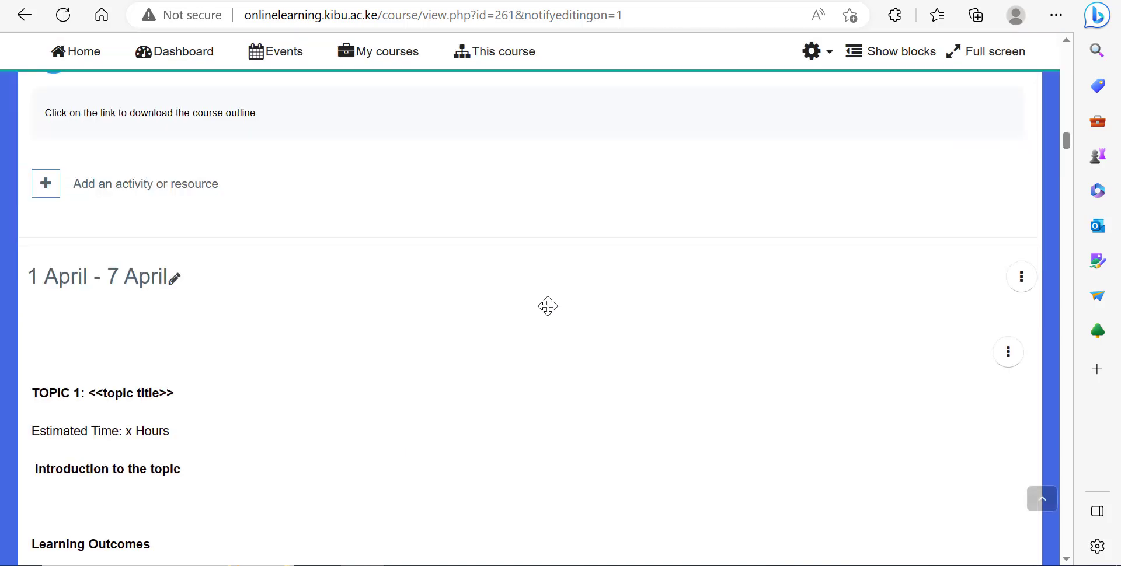
Start adding a File resource to the 8 April - 14 April week of the course.
scroll(498, 326, down, 2)
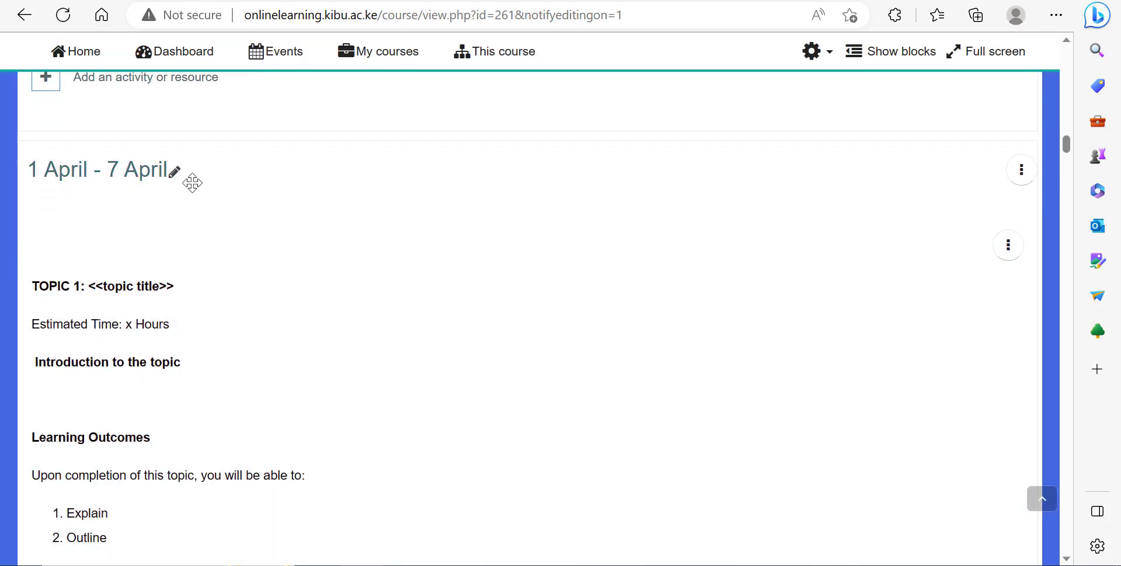
scroll(190, 180, down, 10)
scroll(199, 182, down, 15)
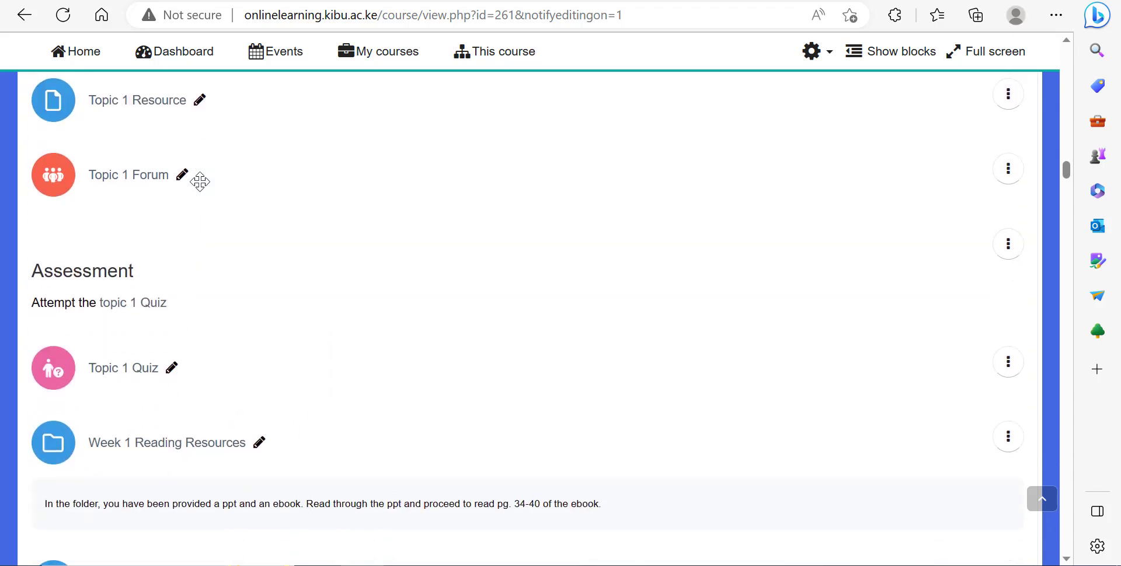
scroll(201, 189, down, 1)
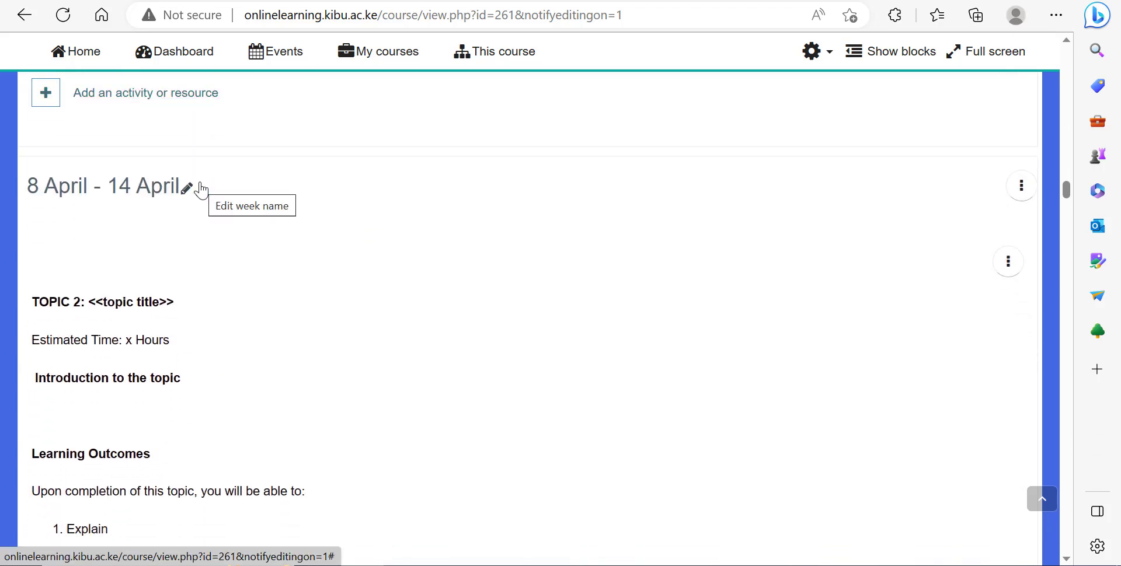
scroll(207, 187, down, 15)
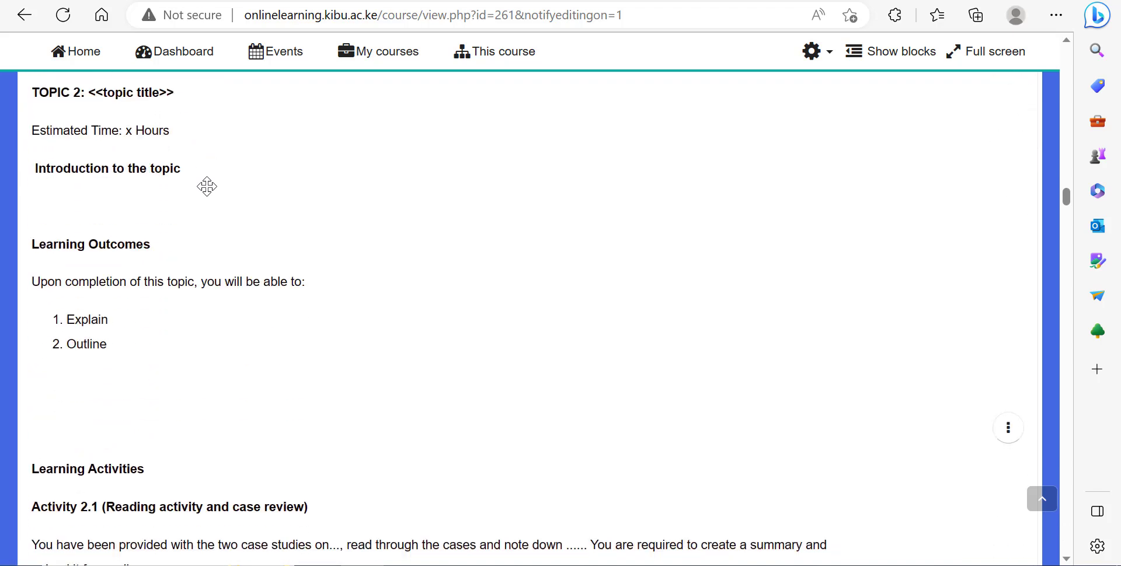
scroll(208, 187, down, 7)
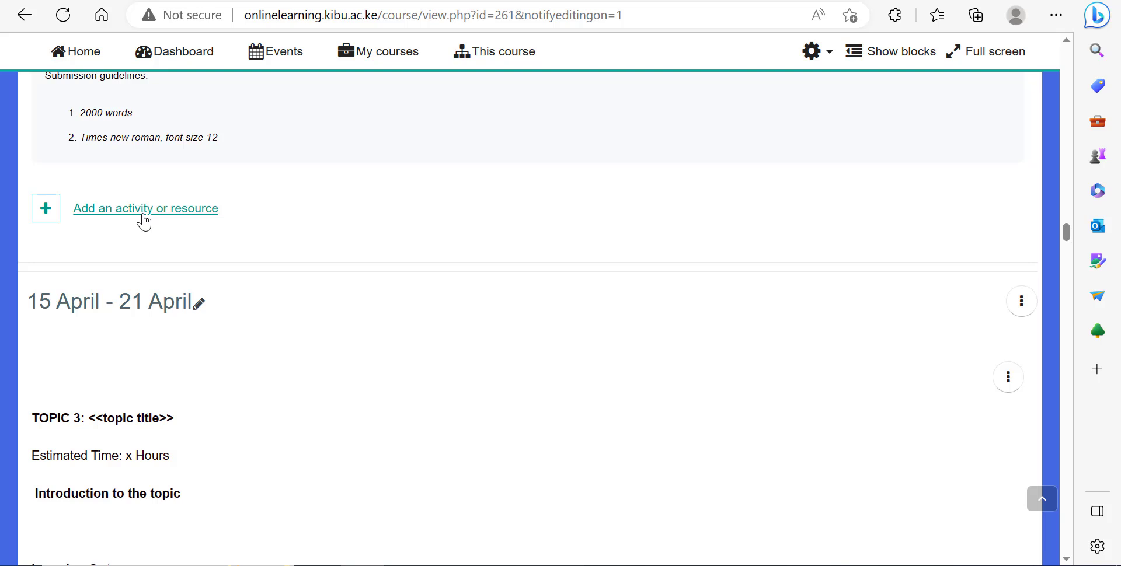
scroll(146, 232, up, 15)
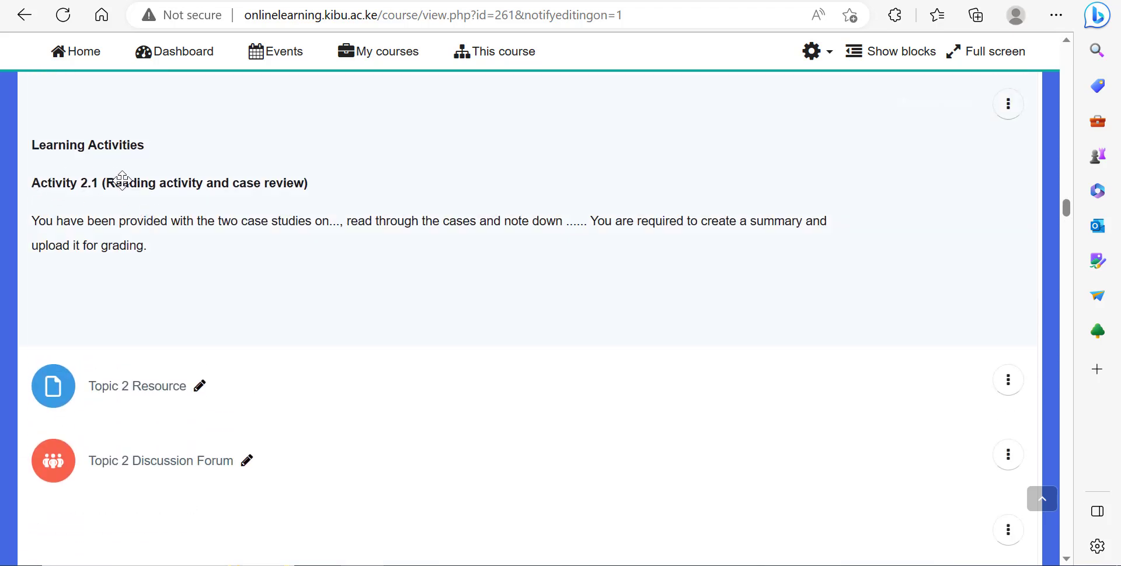
scroll(122, 180, down, 15)
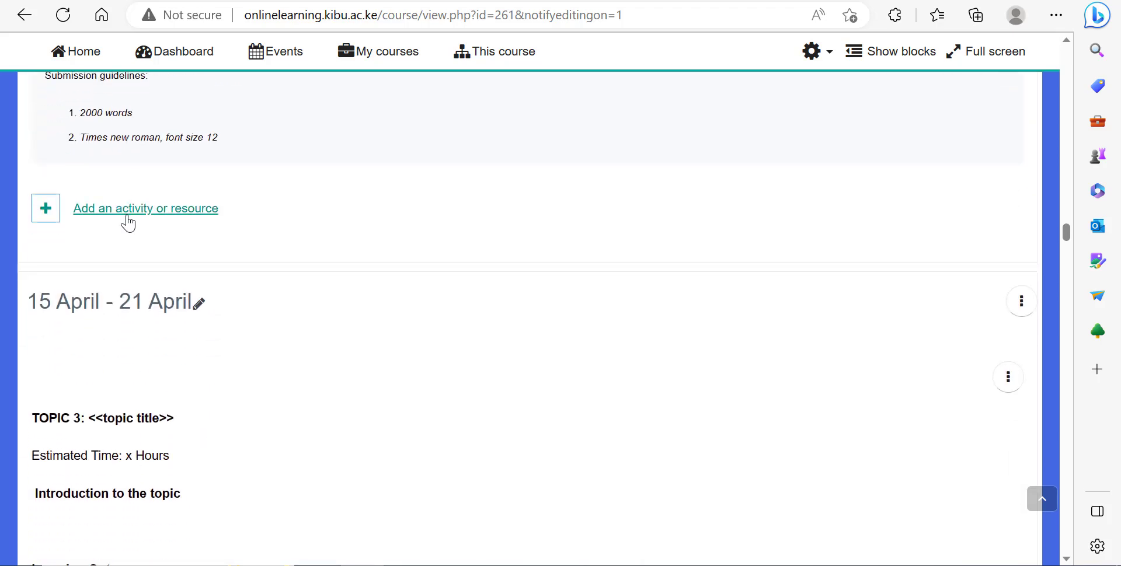
click(136, 218)
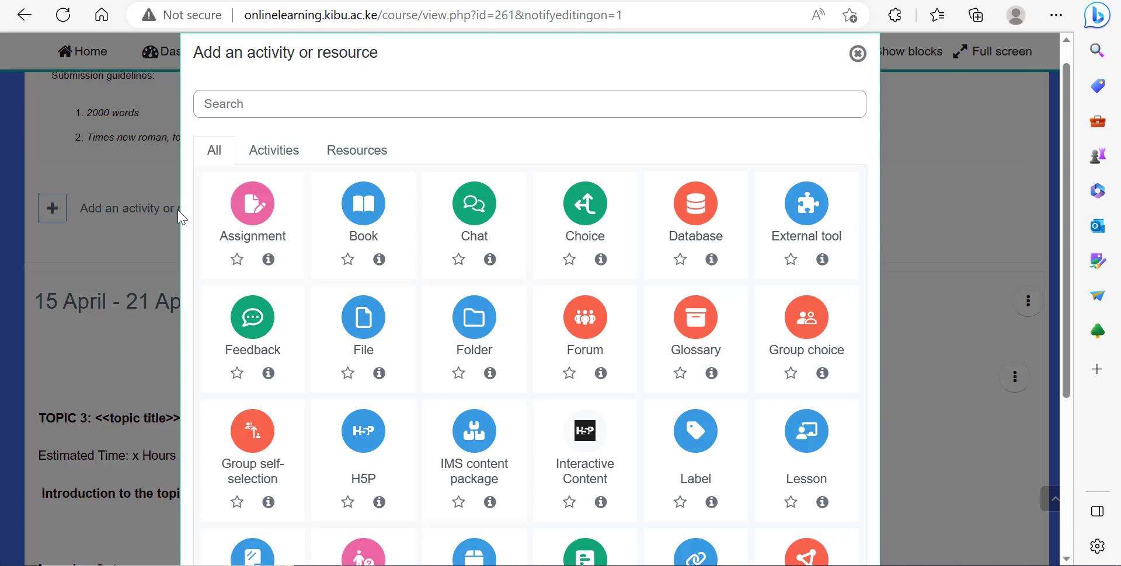
click(362, 156)
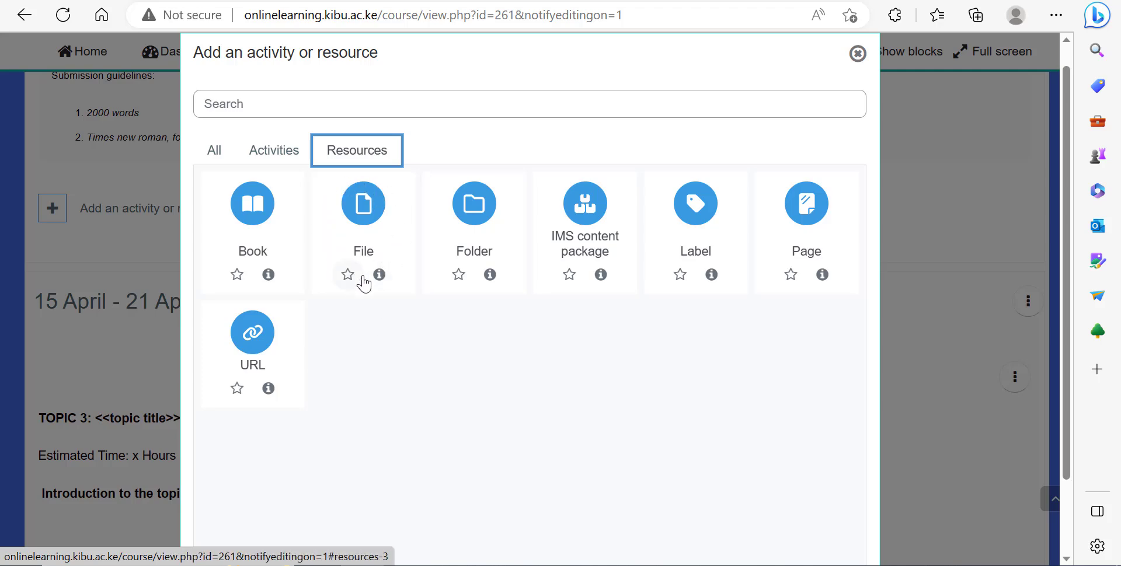
click(361, 215)
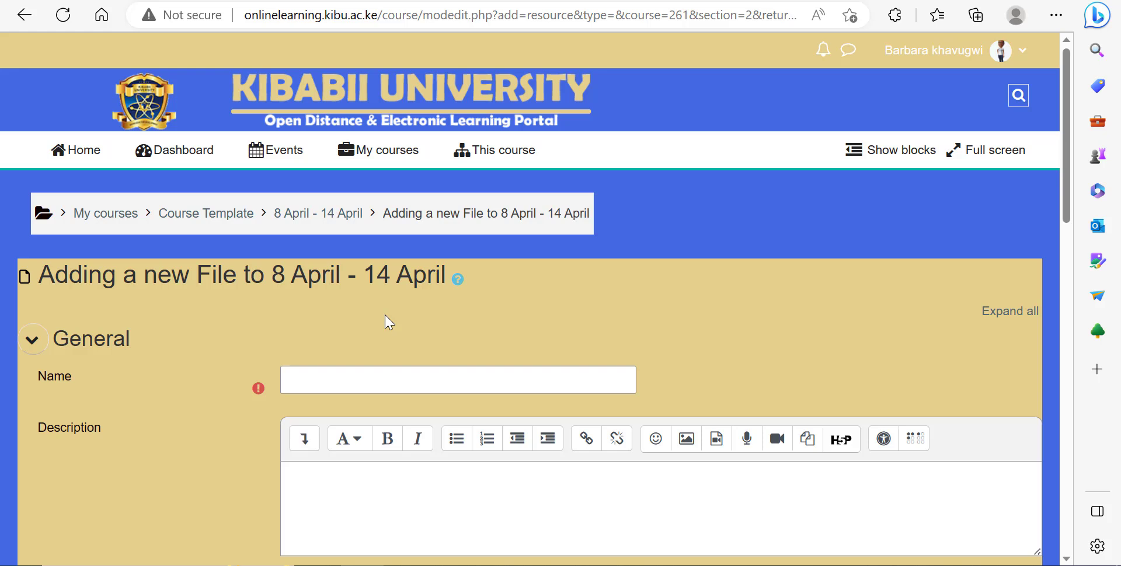
Name the new file resource "Week 2 Notes".
click(363, 377)
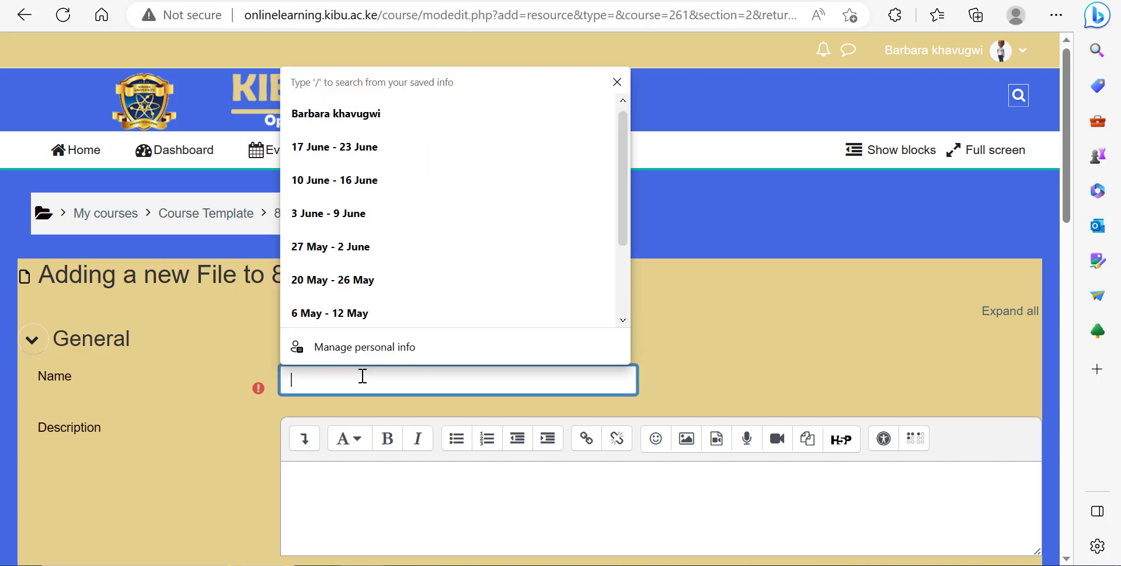
text(Week 2 Noted)
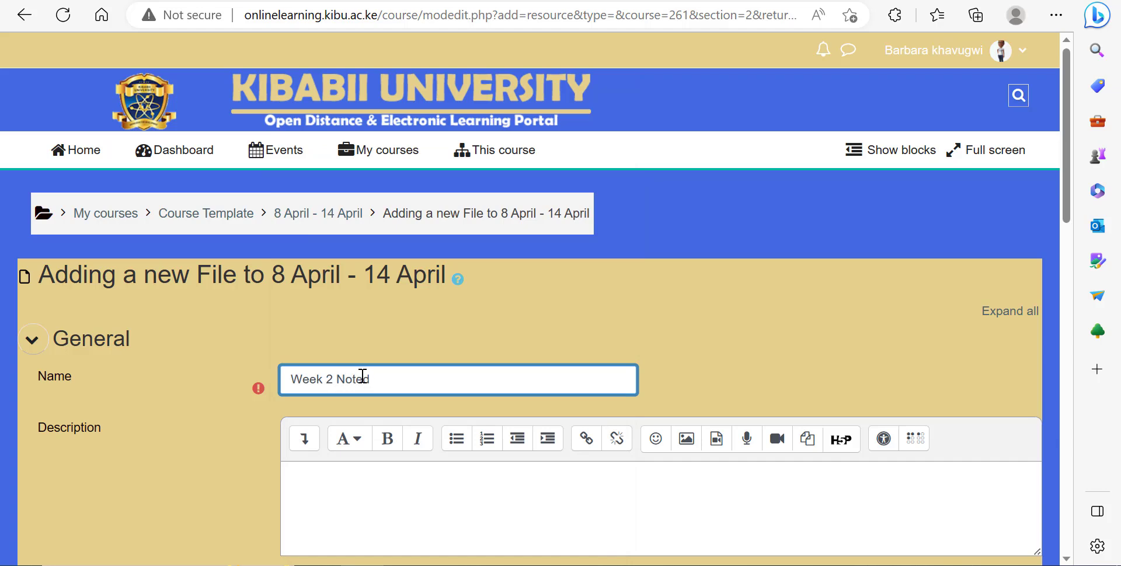
key(BackSpace)
text(s)
Enter the description "Reading through the provided resource" and set it to display on the course page.
scroll(453, 388, down, 2)
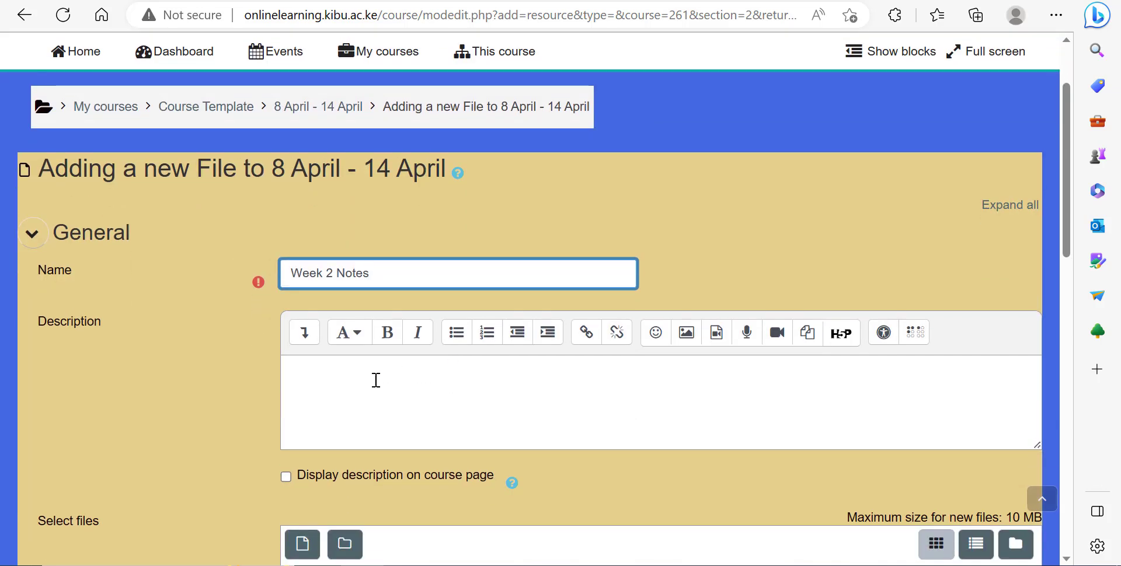
click(330, 426)
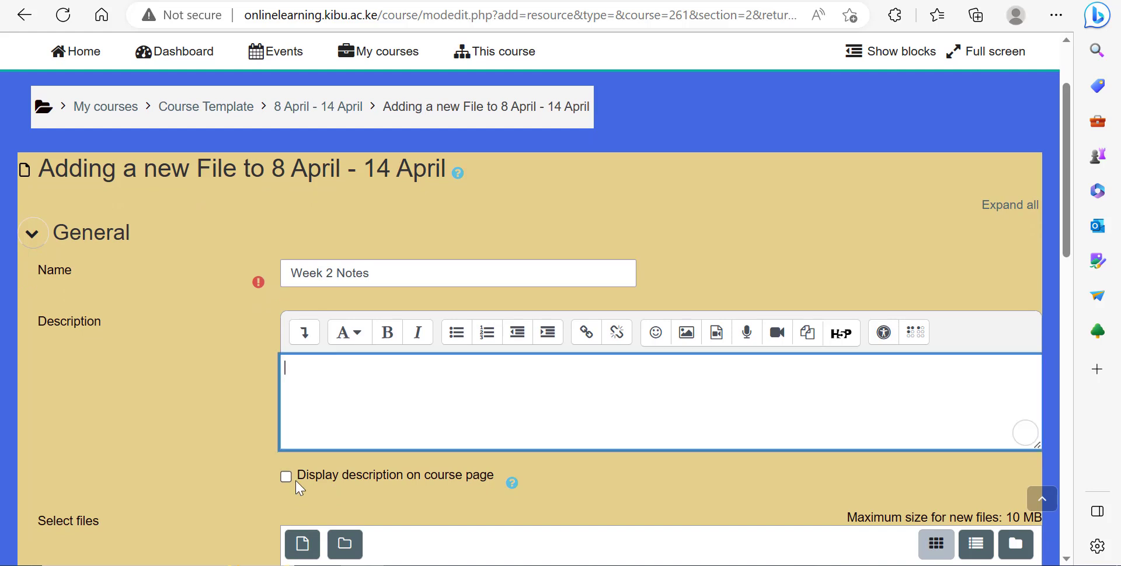
click(285, 477)
click(341, 399)
text(Rea)
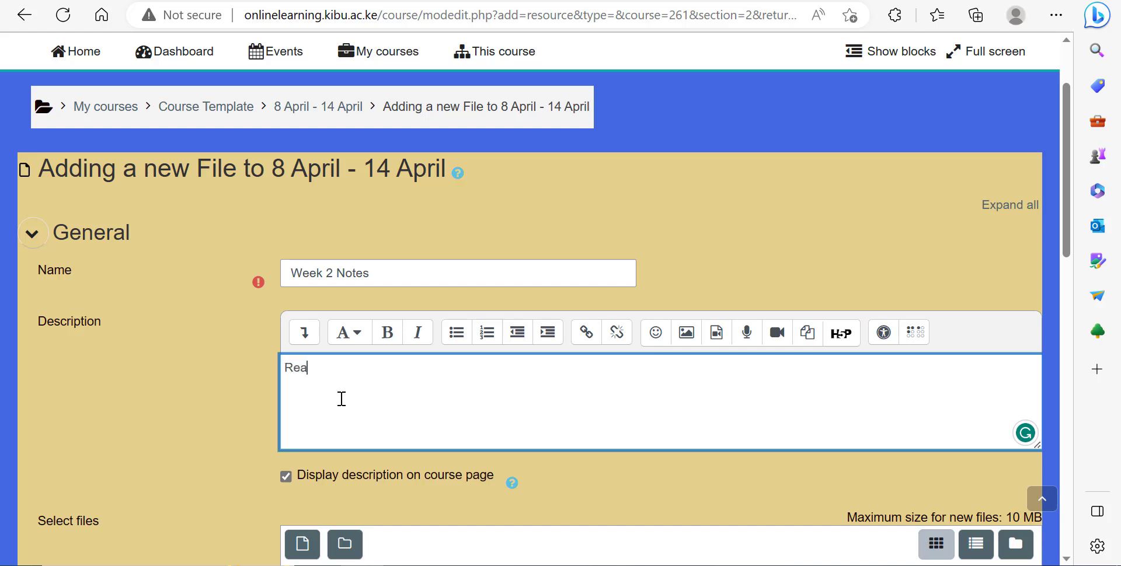
text(ding through the)
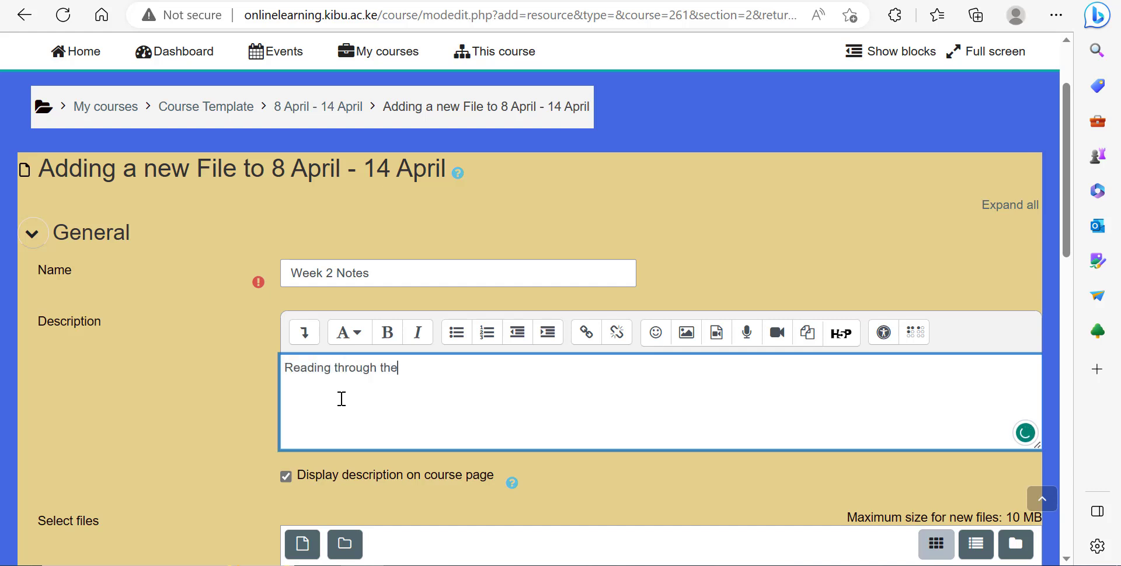
text( provided resource)
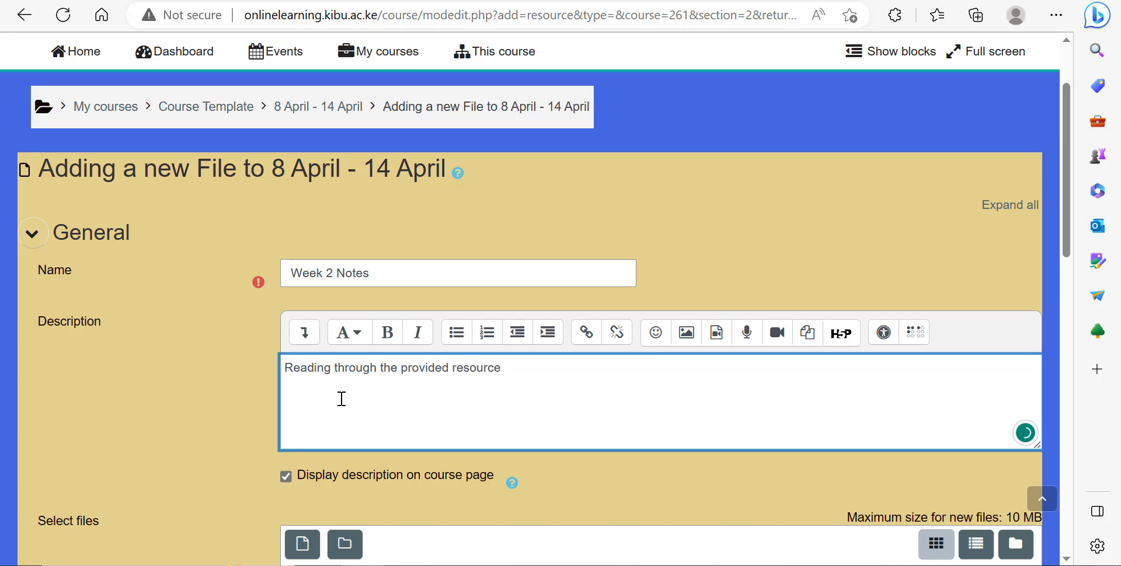
Upload HPLJP1000_P1500_Series.log from Local Disk (C:) as the file for the resource.
scroll(328, 409, down, 5)
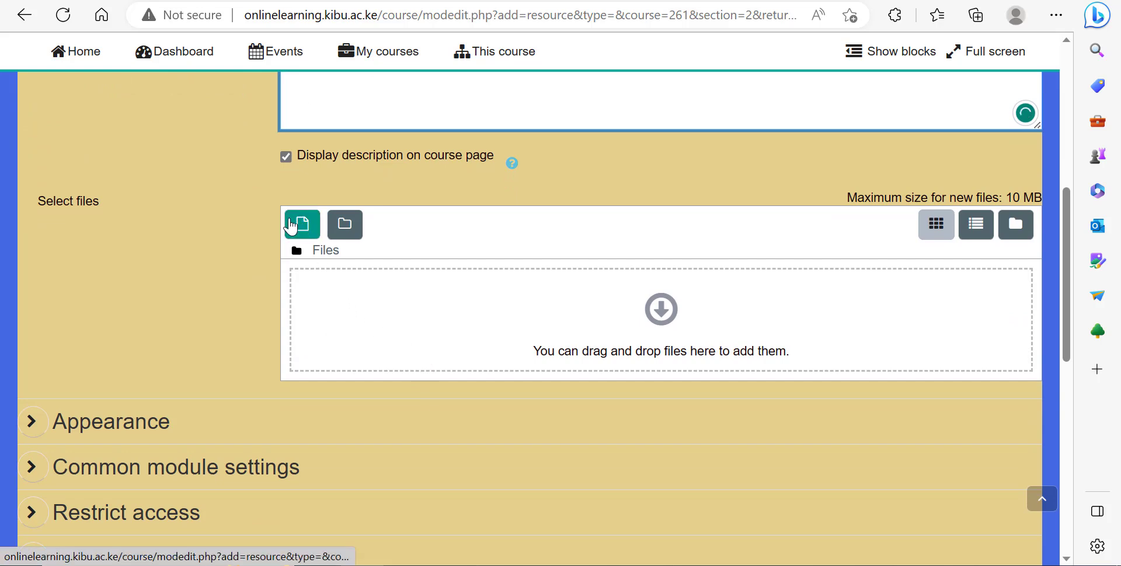
click(661, 322)
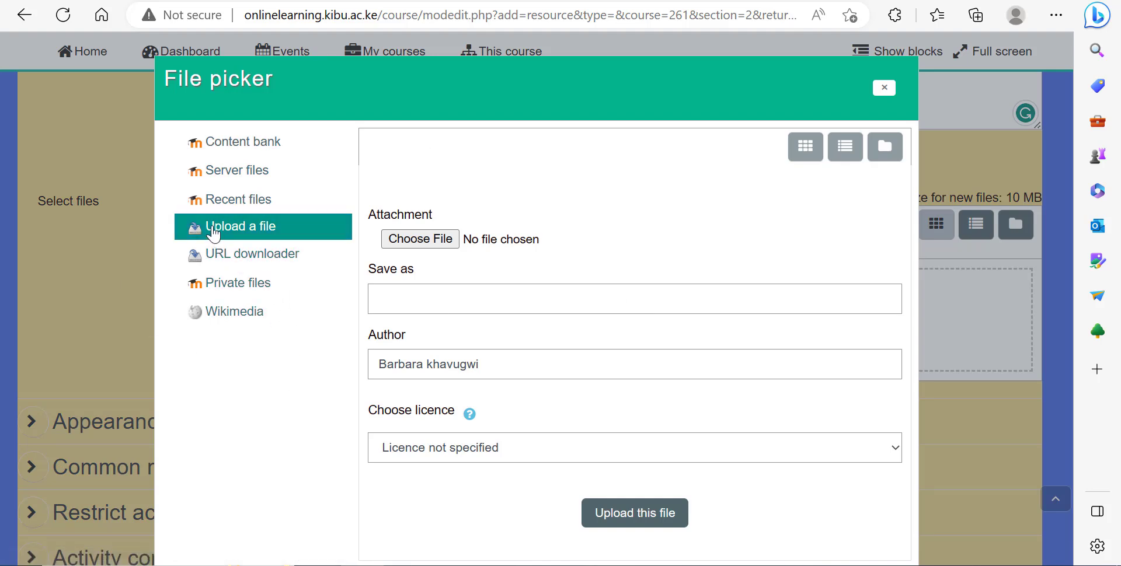
click(428, 244)
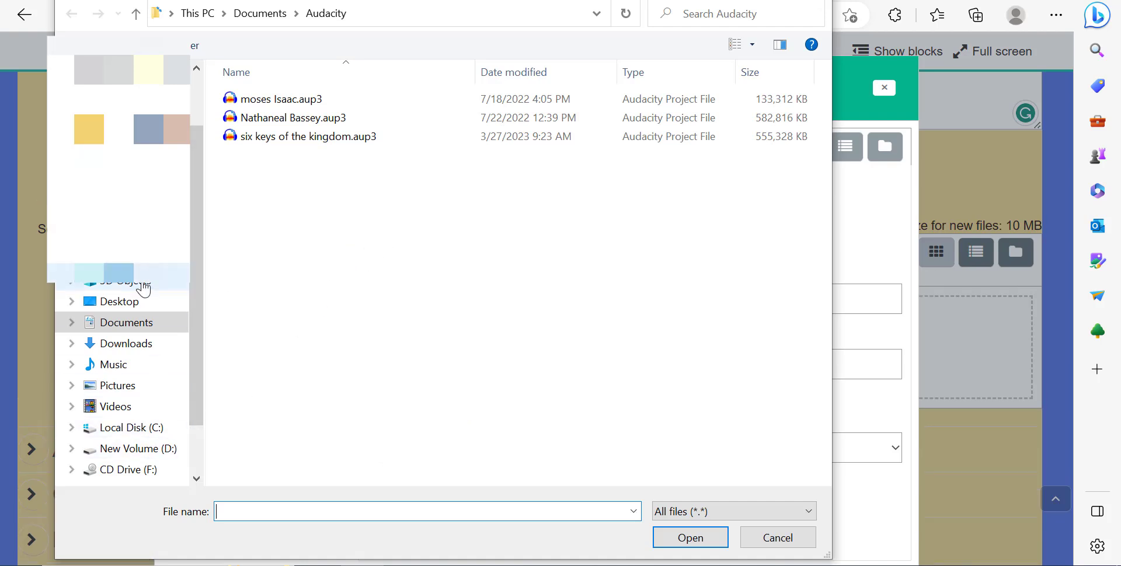
scroll(142, 286, up, 1)
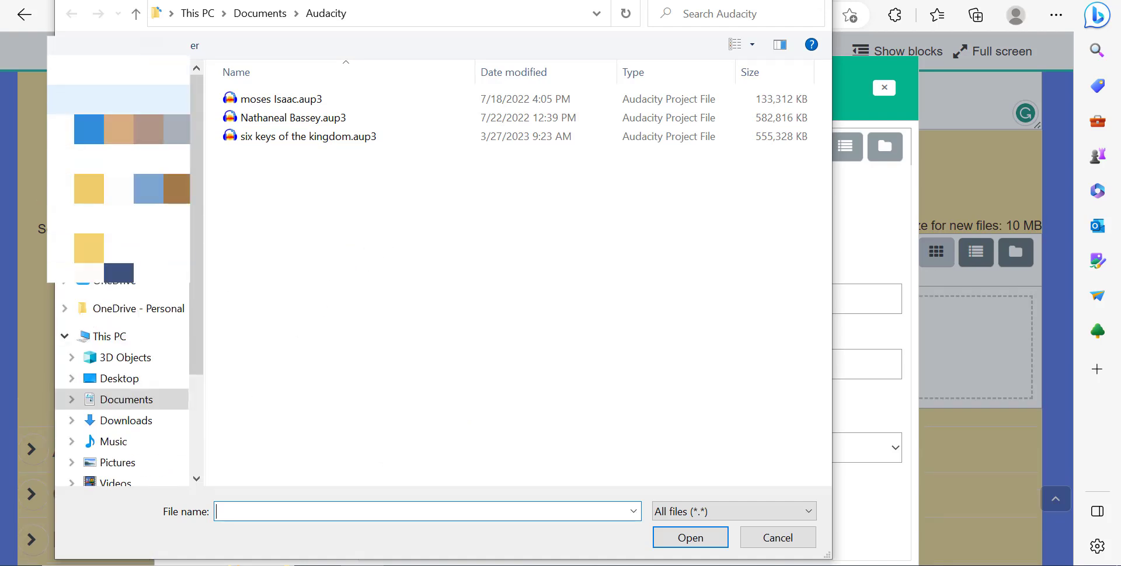
scroll(123, 350, down, 2)
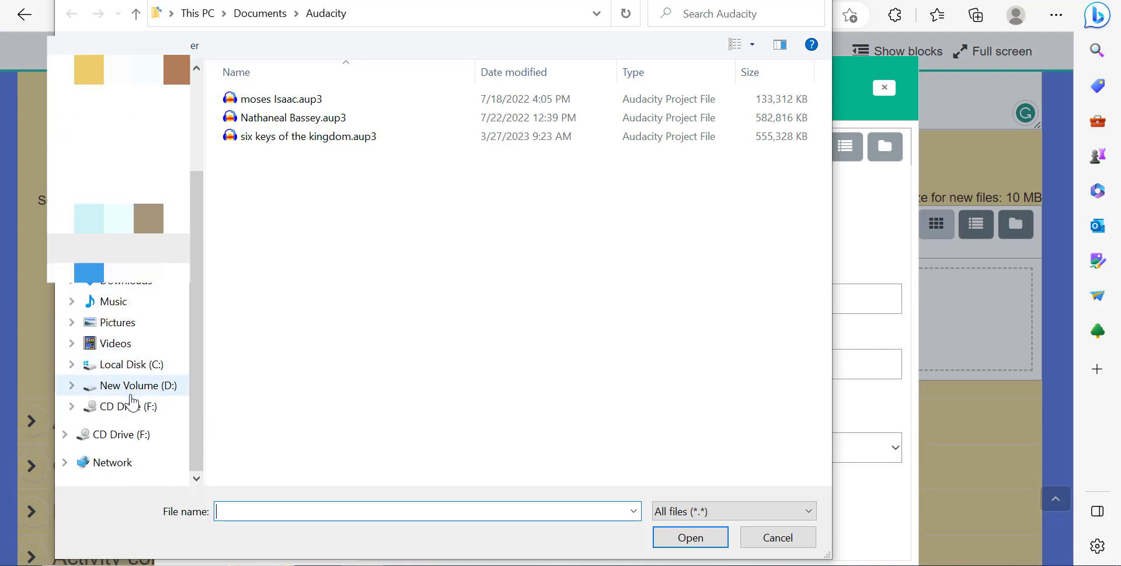
click(132, 367)
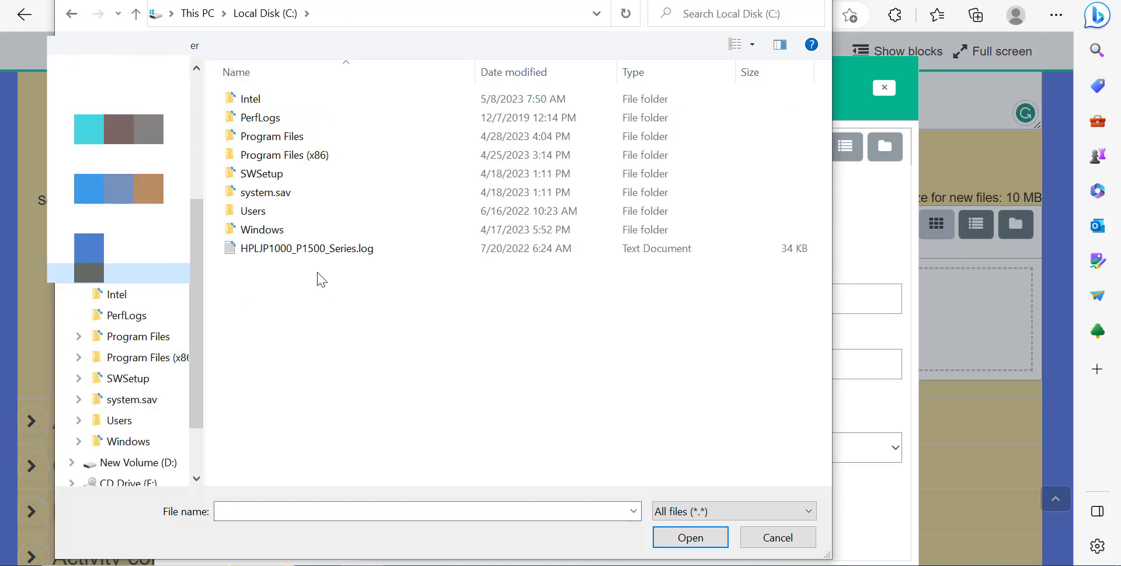
click(283, 251)
double_click(283, 251)
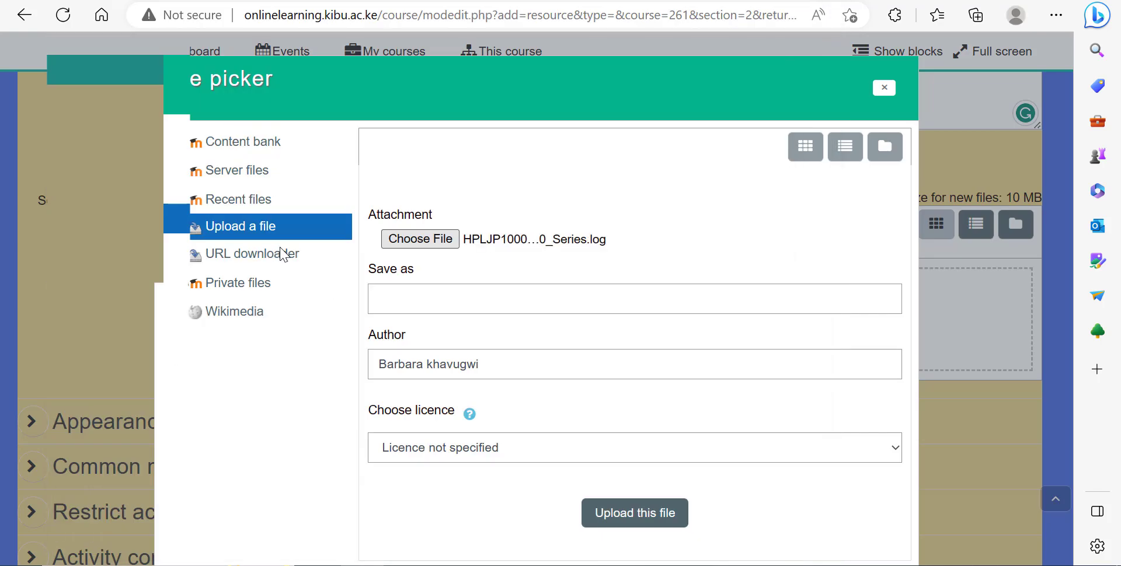
click(615, 519)
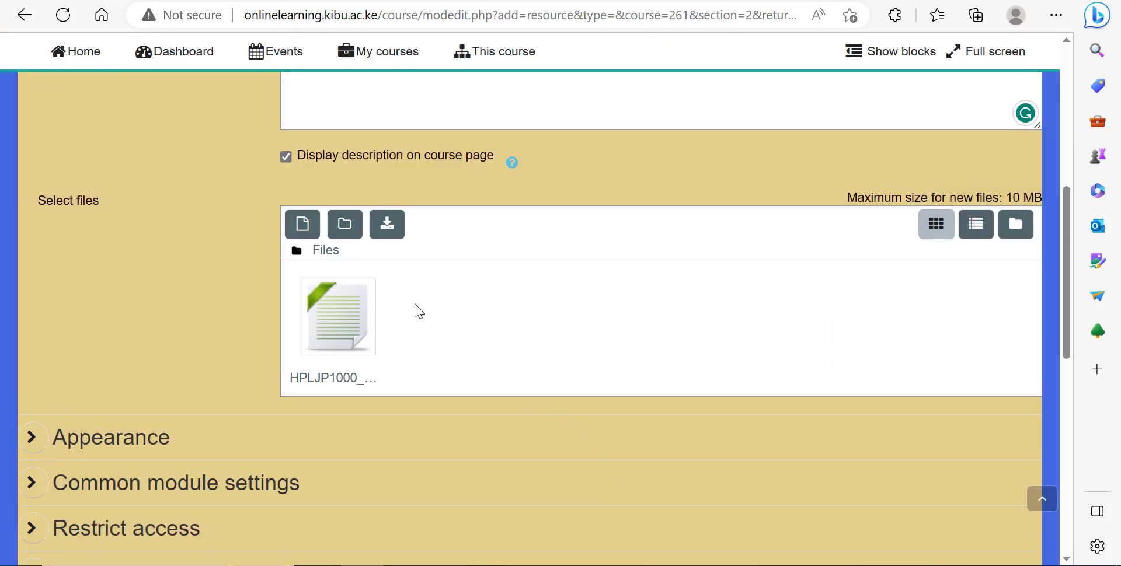
Save the Week 2 Notes file resource and return to the course page.
scroll(401, 310, down, 3)
scroll(401, 317, down, 5)
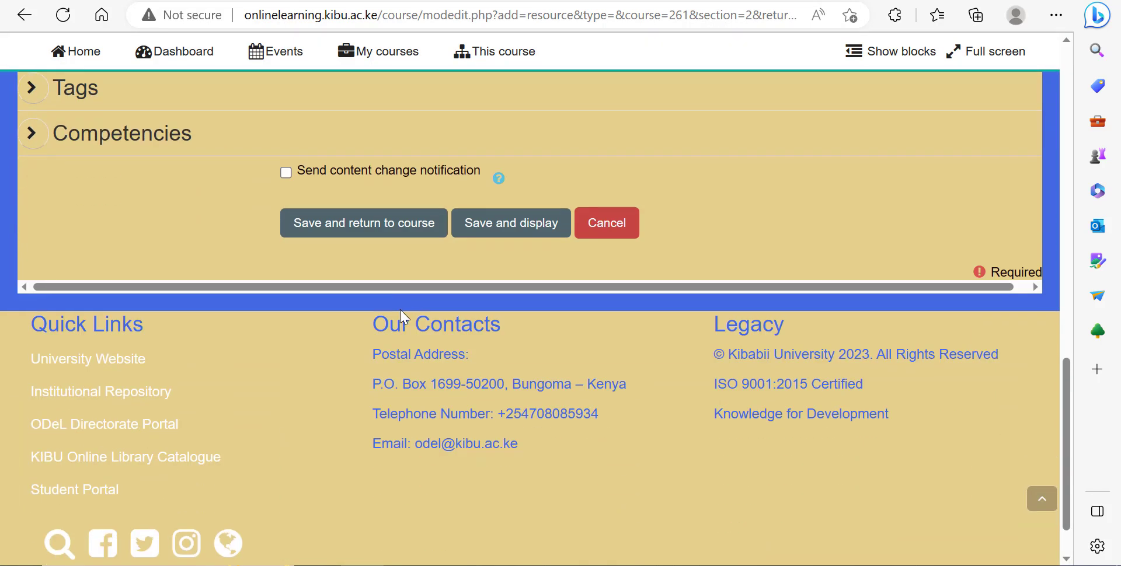
click(371, 225)
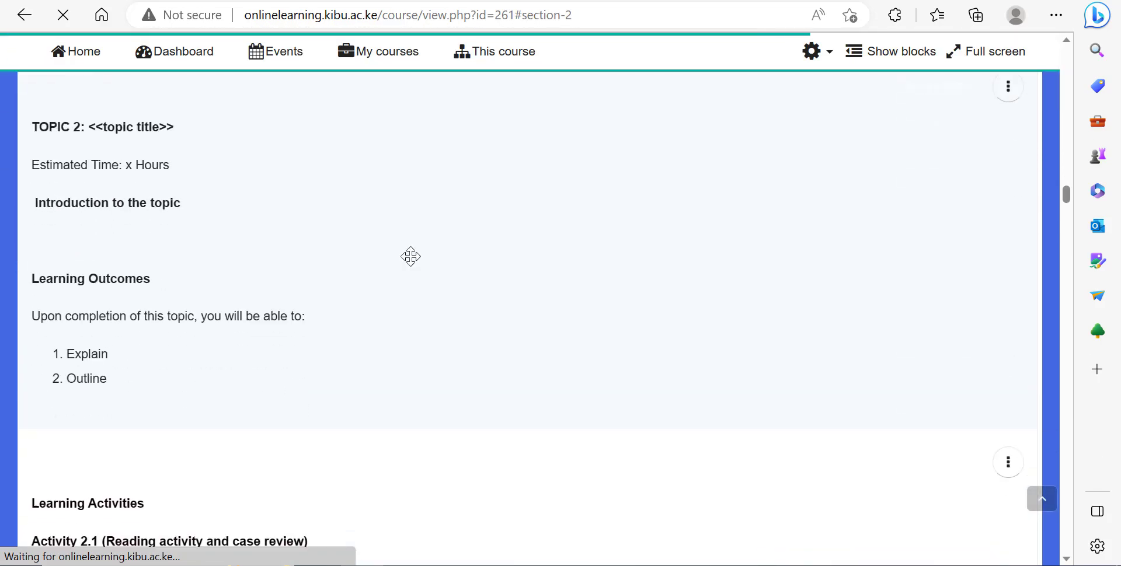
Start adding a Folder resource to the 8 April - 14 April week, below Week 2 Notes.
scroll(411, 254, down, 10)
scroll(412, 252, down, 12)
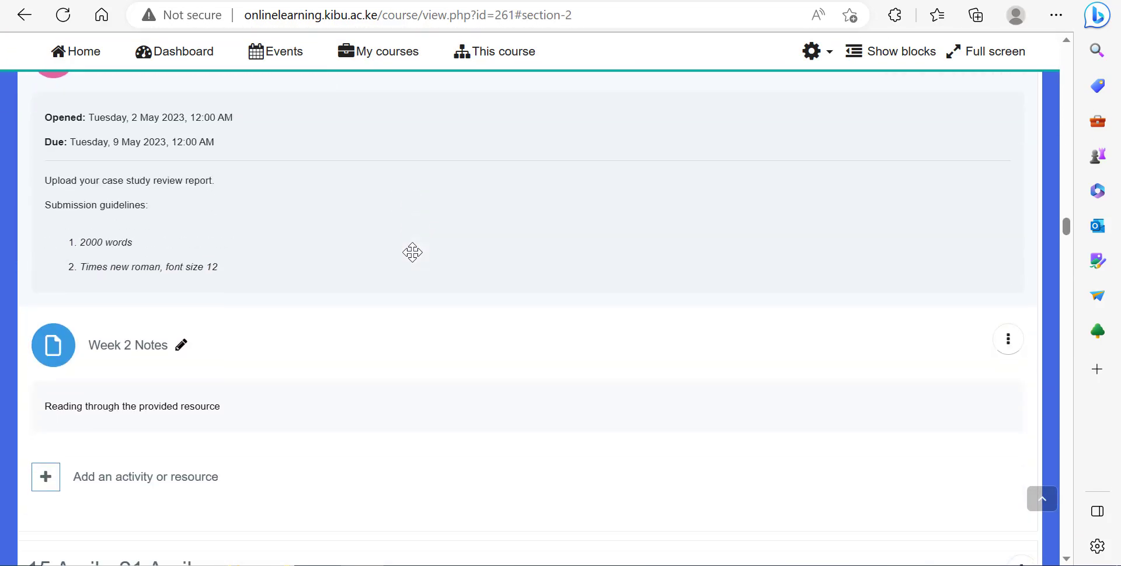
scroll(412, 252, up, 4)
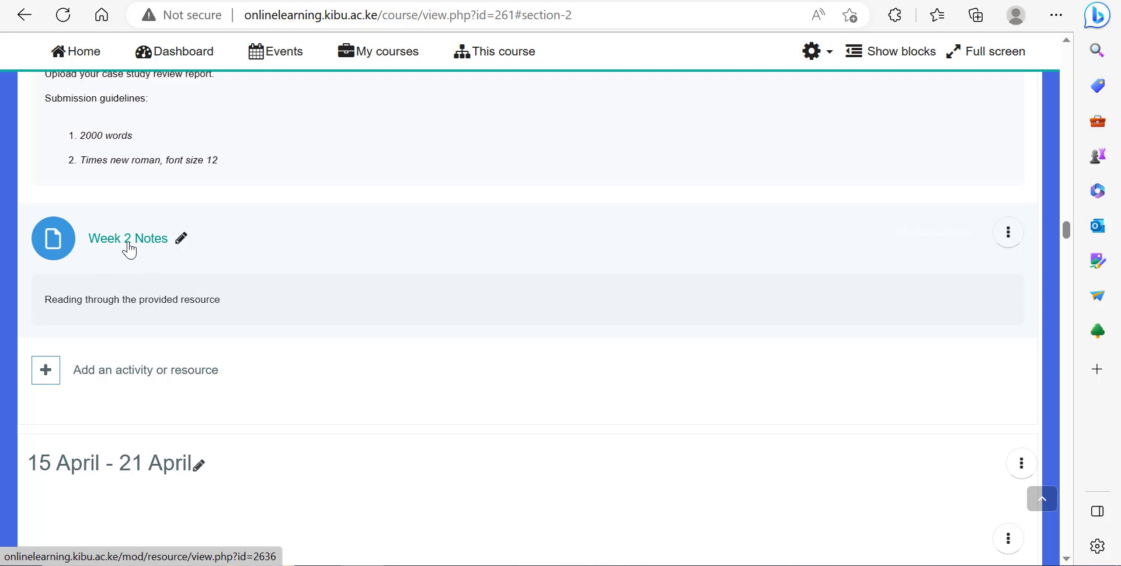
click(152, 377)
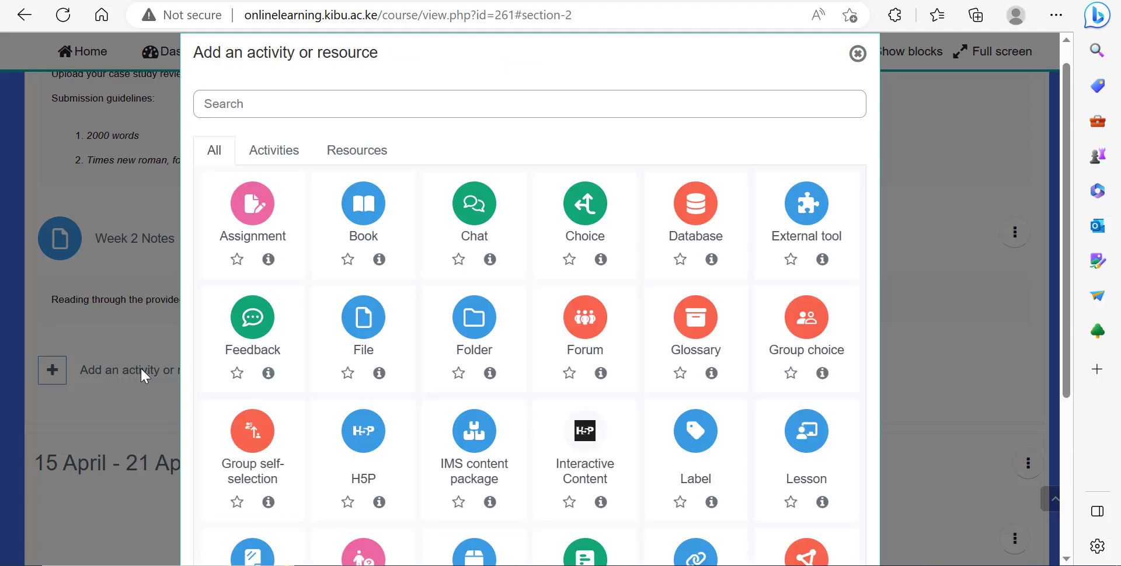
click(345, 156)
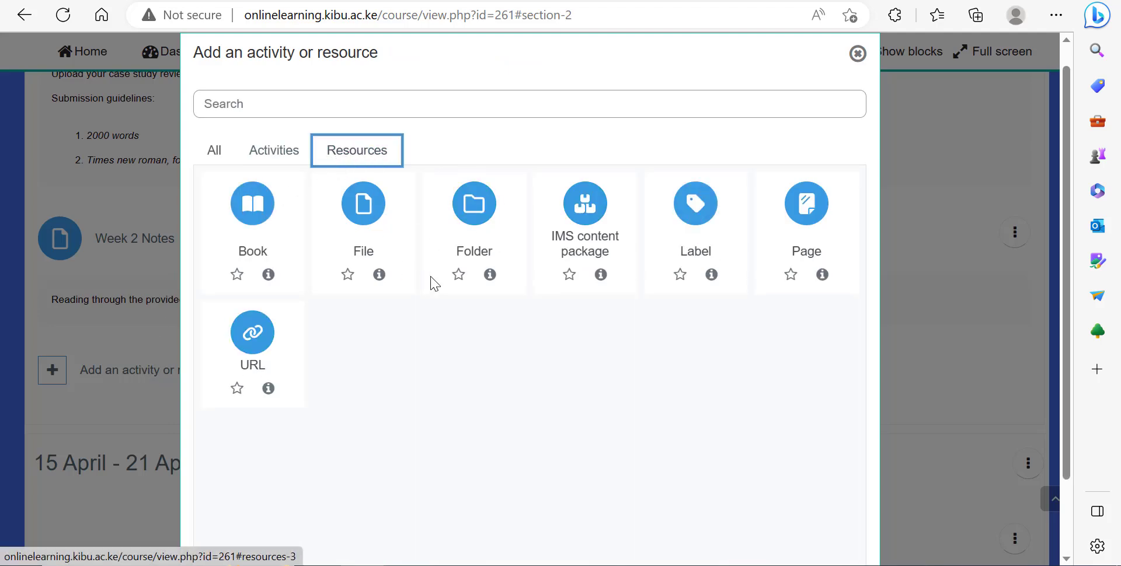
click(470, 259)
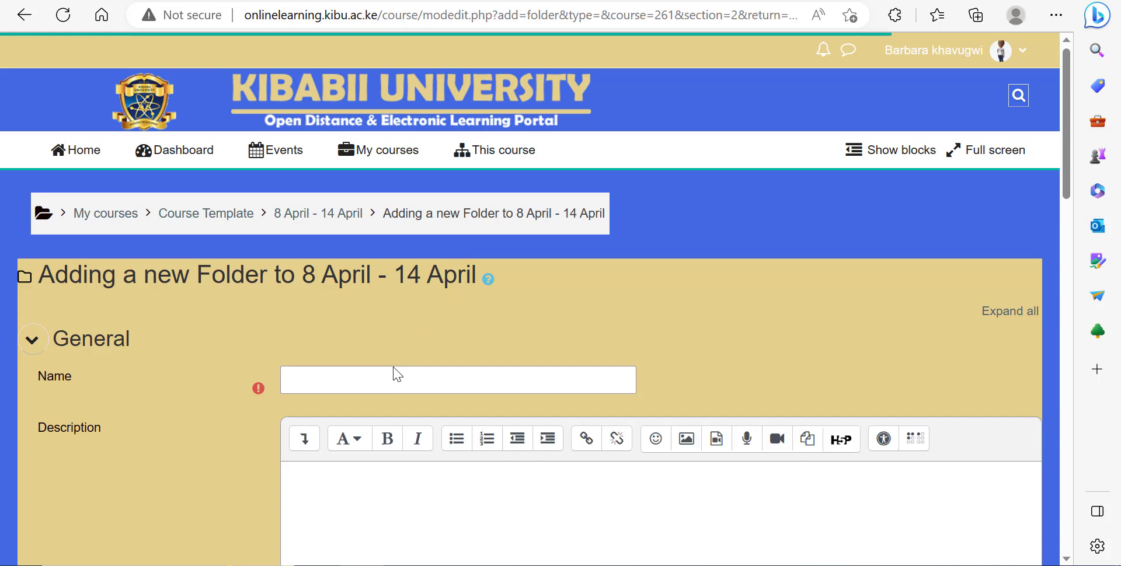
Name the folder "Week 2 Resources" and set its description to display on the course page.
click(400, 381)
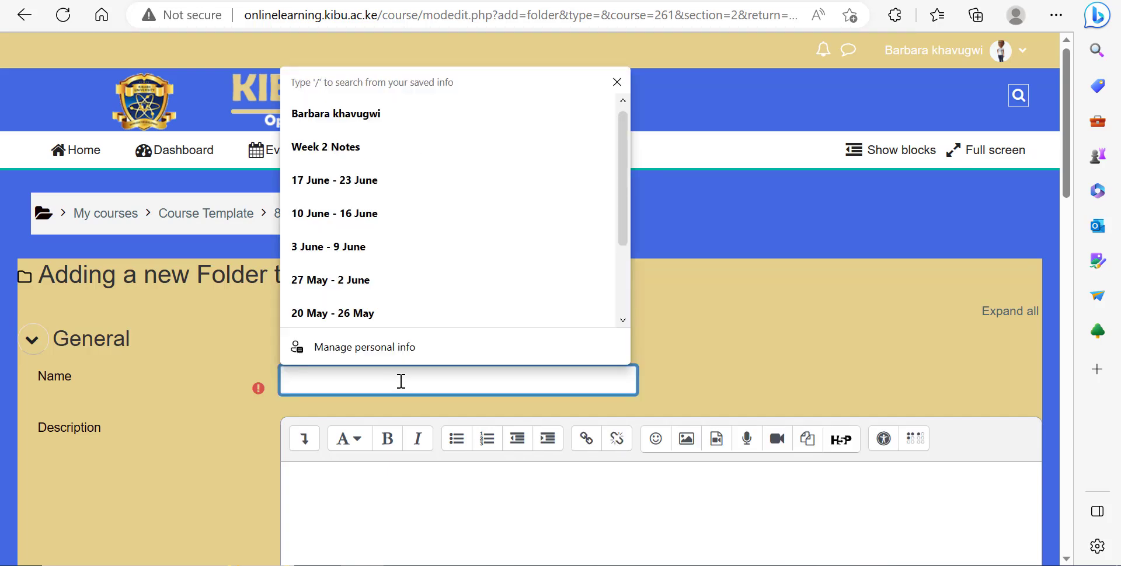
text(Week)
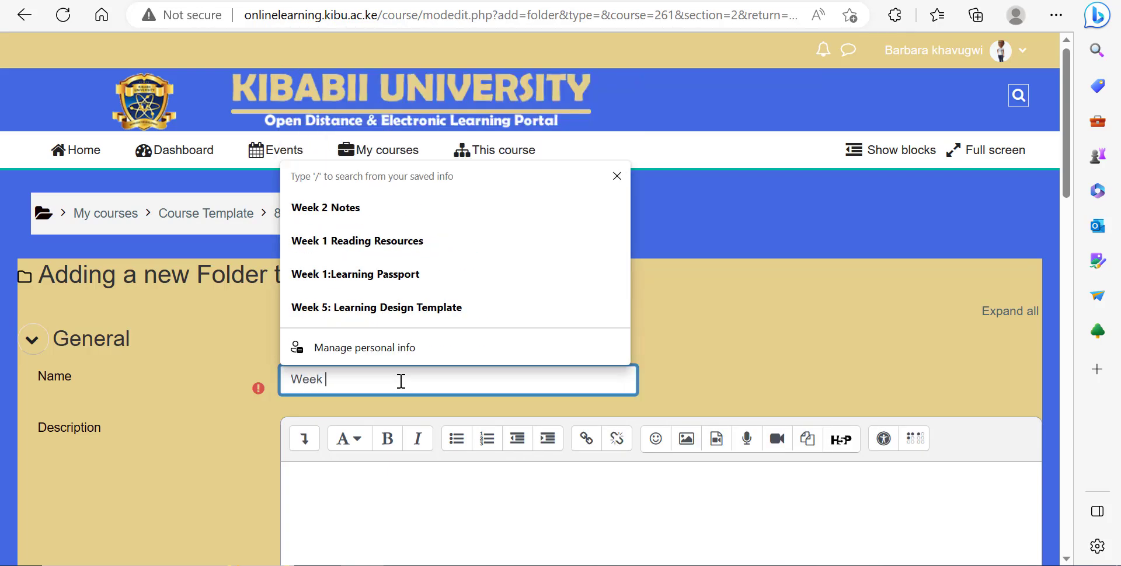
text( 2 Resources)
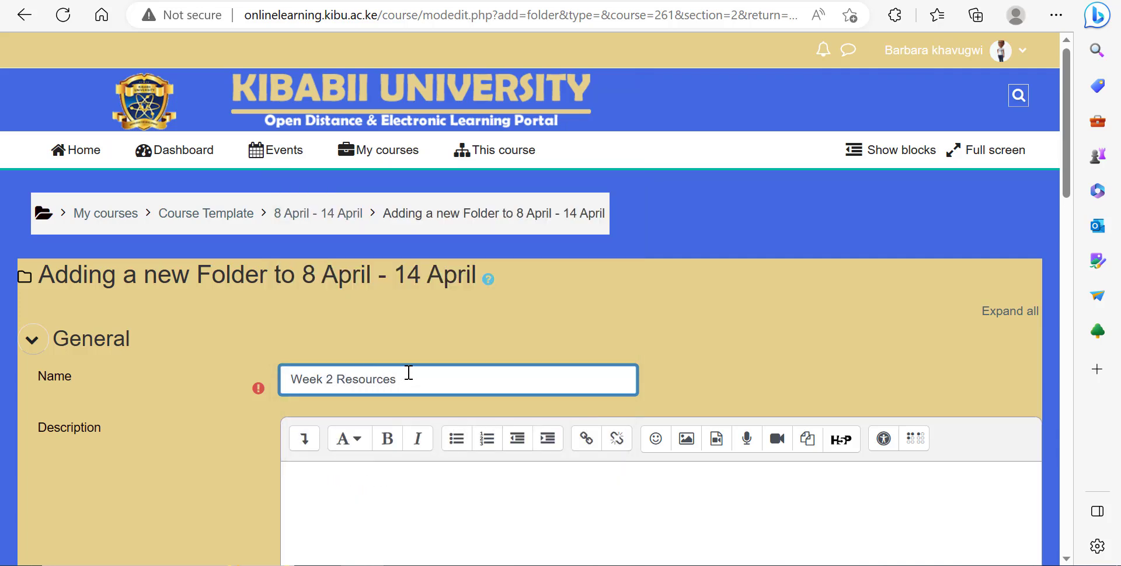
scroll(350, 420, down, 3)
click(286, 458)
Enter the folder description "Read the pg. 23-30 of the attached ebook then proceed to go through the power point and make summaries on your personal note book.".
click(341, 305)
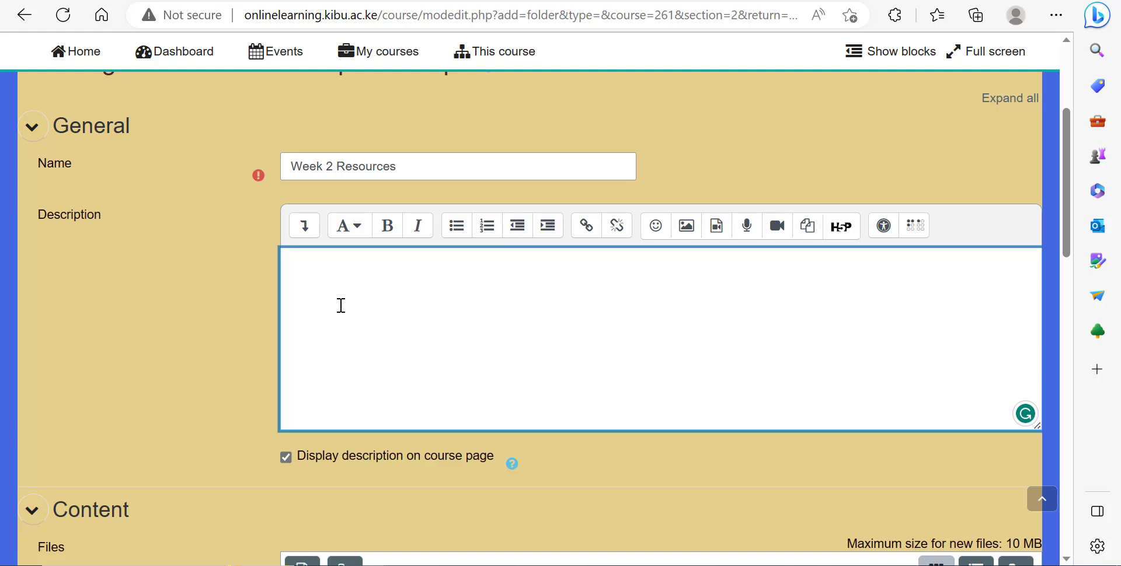
text(ead the pg. 23-30 of the attac)
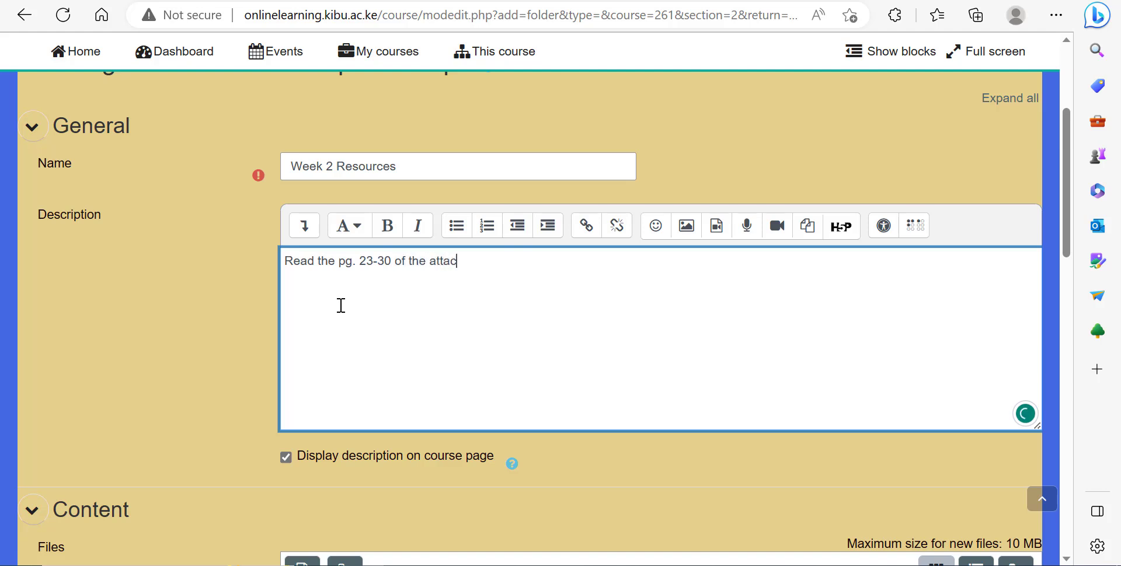
text(hed ebook then pro)
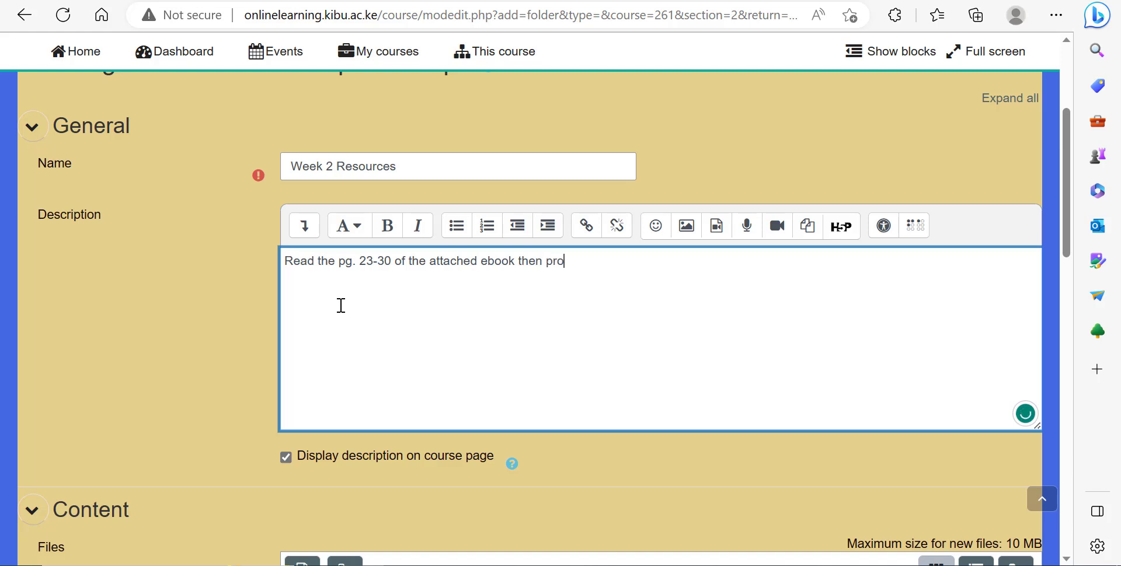
text(ceed to go through the po)
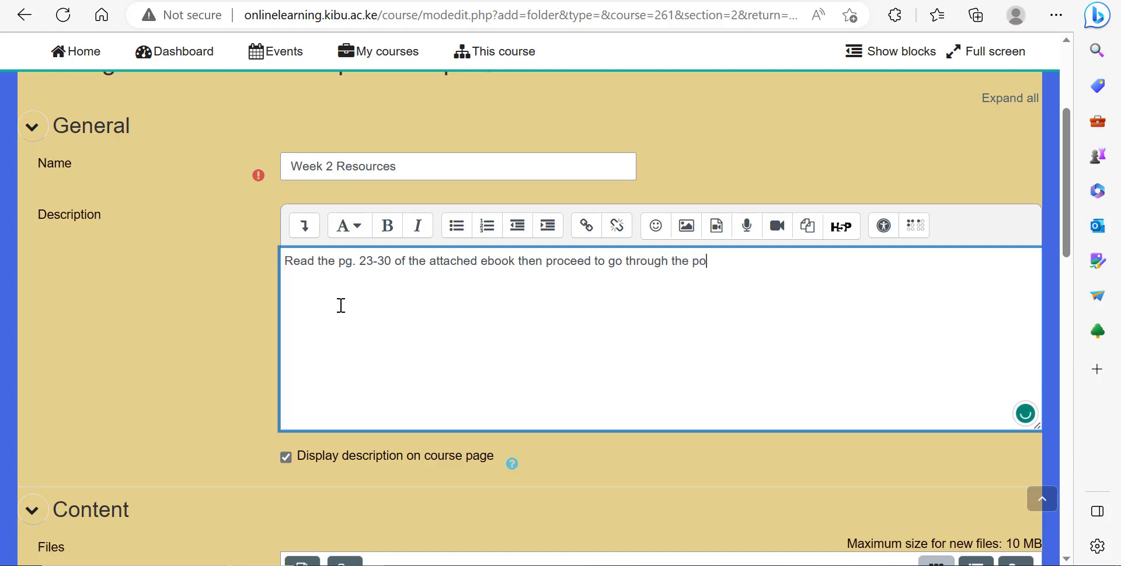
text(wer point and ma)
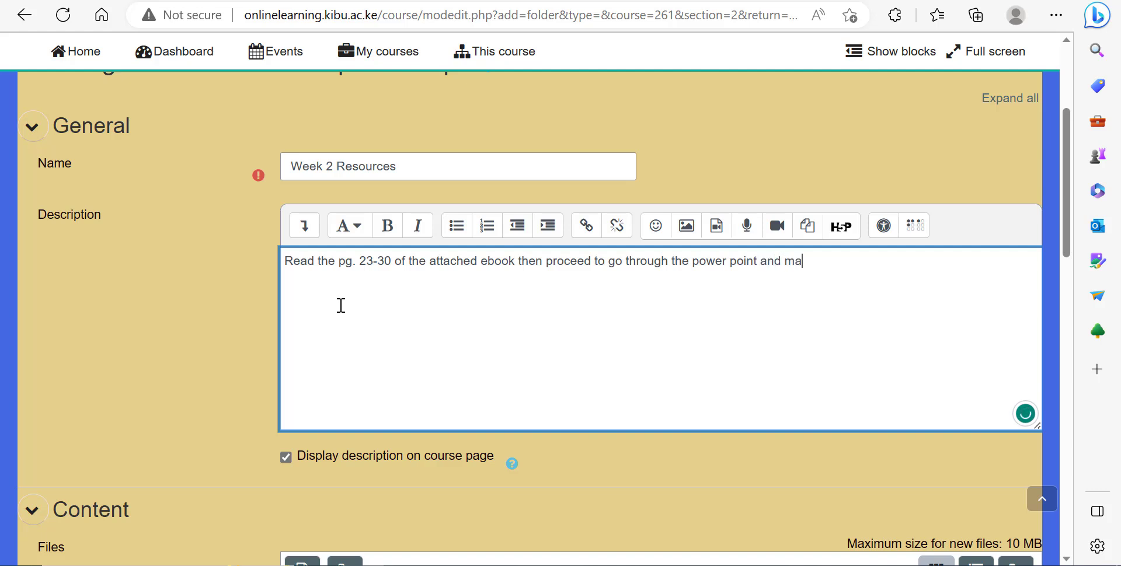
text(ke summaries on)
key(BackSpace)
key(BackSpace)
text(on your )
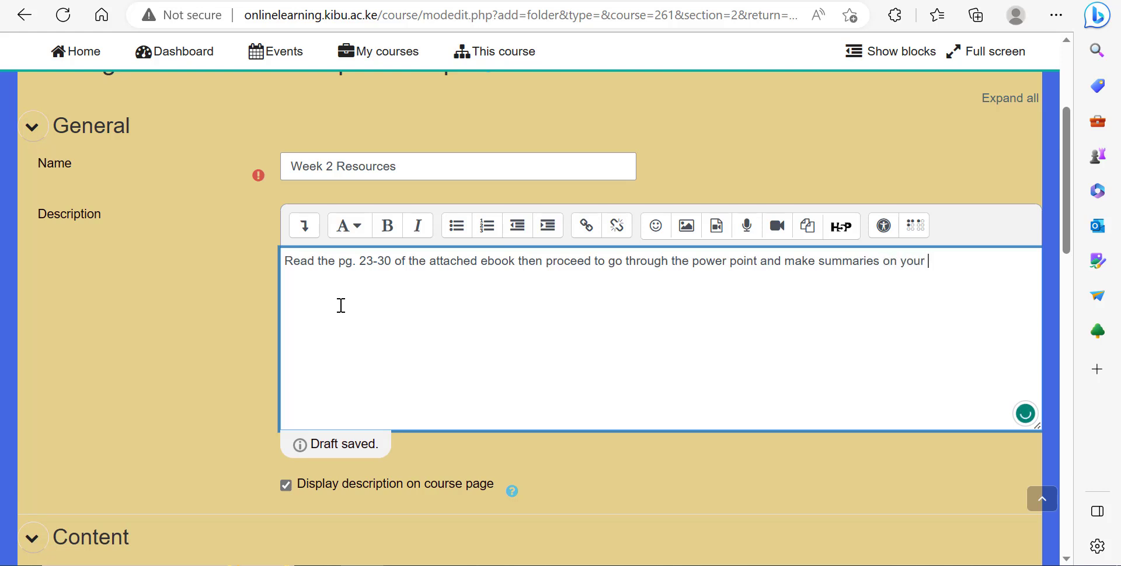
text(personal)
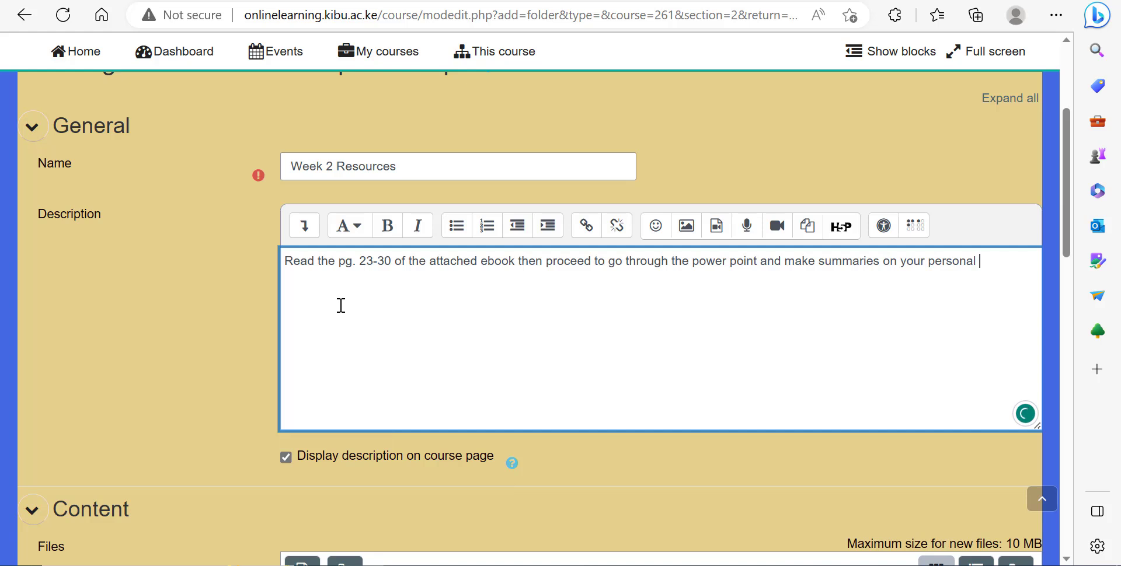
text( note book.)
Correct the spelling in the description to "powerpoint" and "notebook" using the suggested corrections.
scroll(341, 305, down, 2)
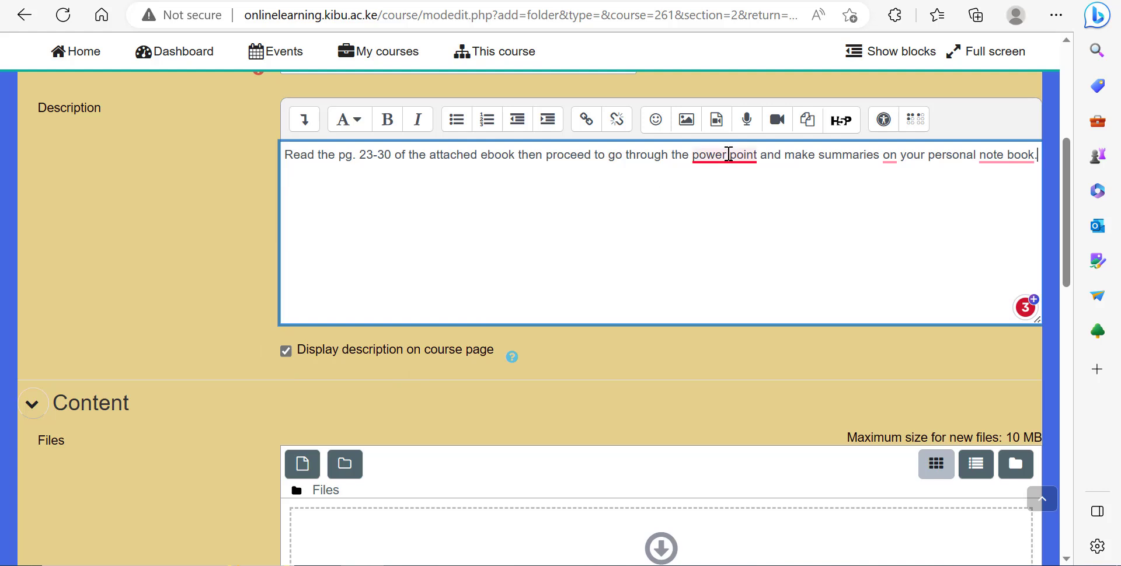
mouse_move(722, 155)
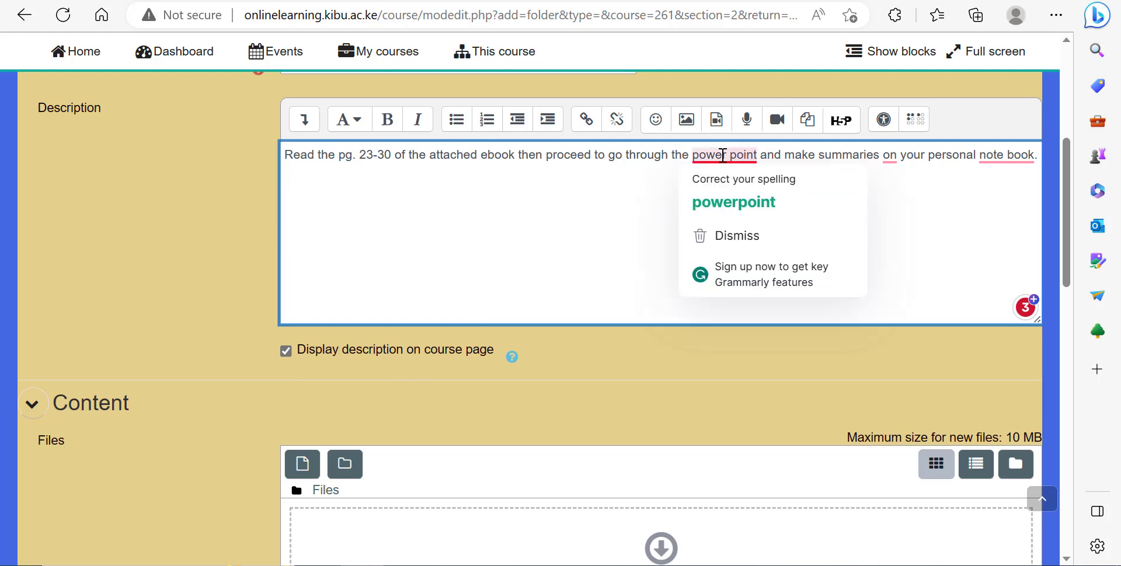
click(724, 204)
mouse_move(993, 157)
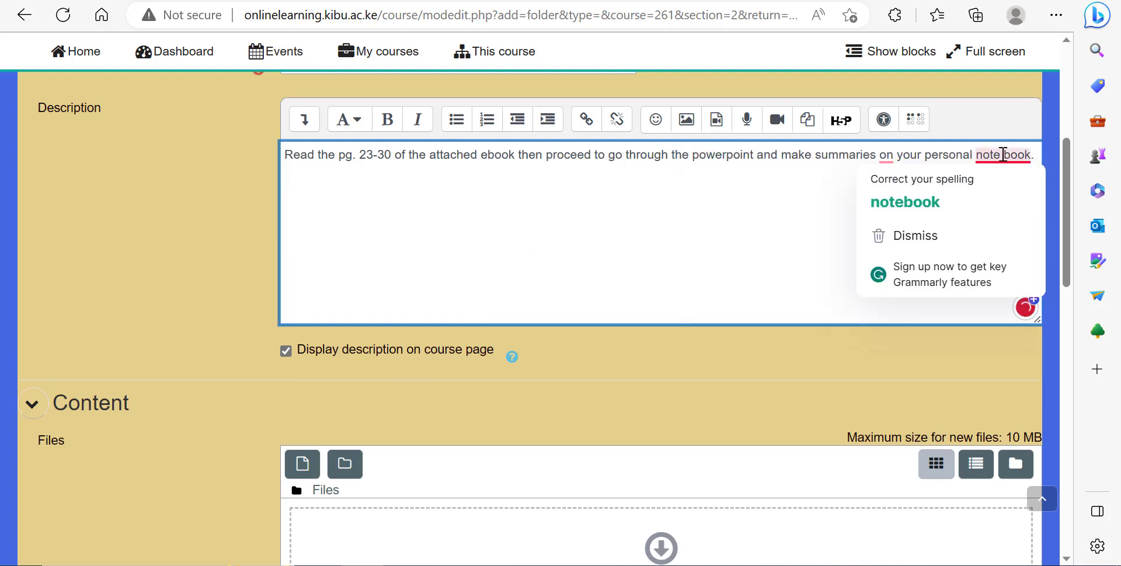
click(961, 203)
Upload HPLJP1000_P1500_Series.log from Local Disk (C:) to the folder's files.
scroll(458, 326, down, 4)
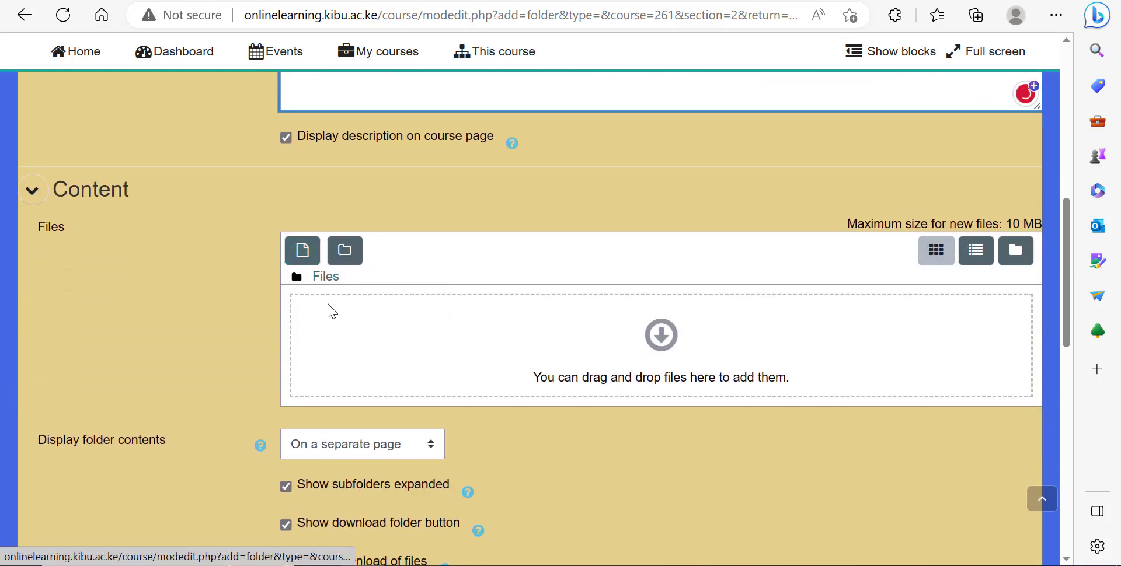
click(302, 251)
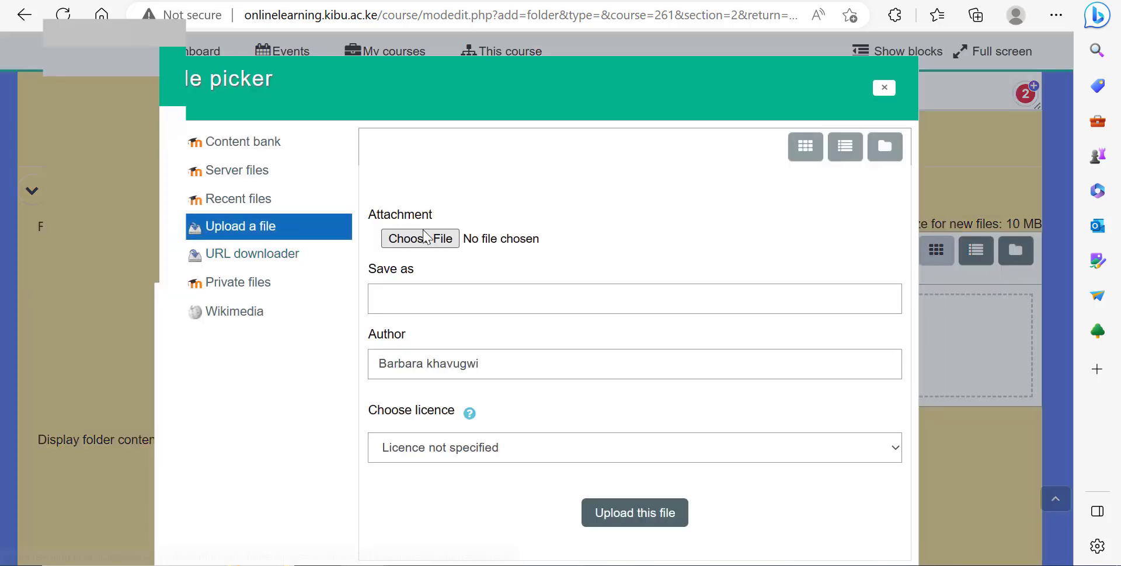
click(425, 241)
click(301, 248)
click(674, 535)
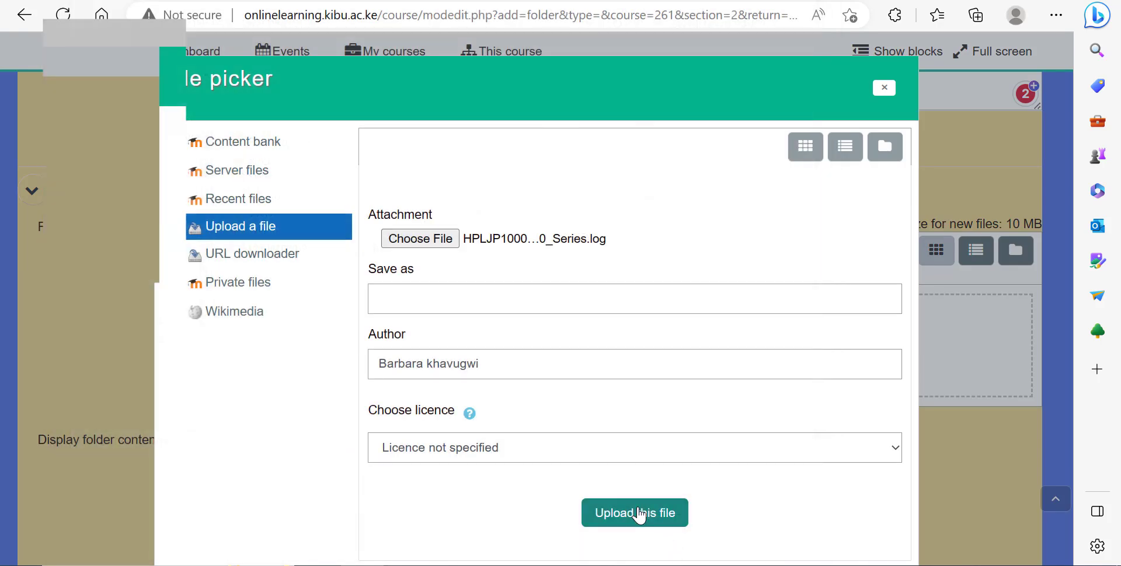
click(636, 510)
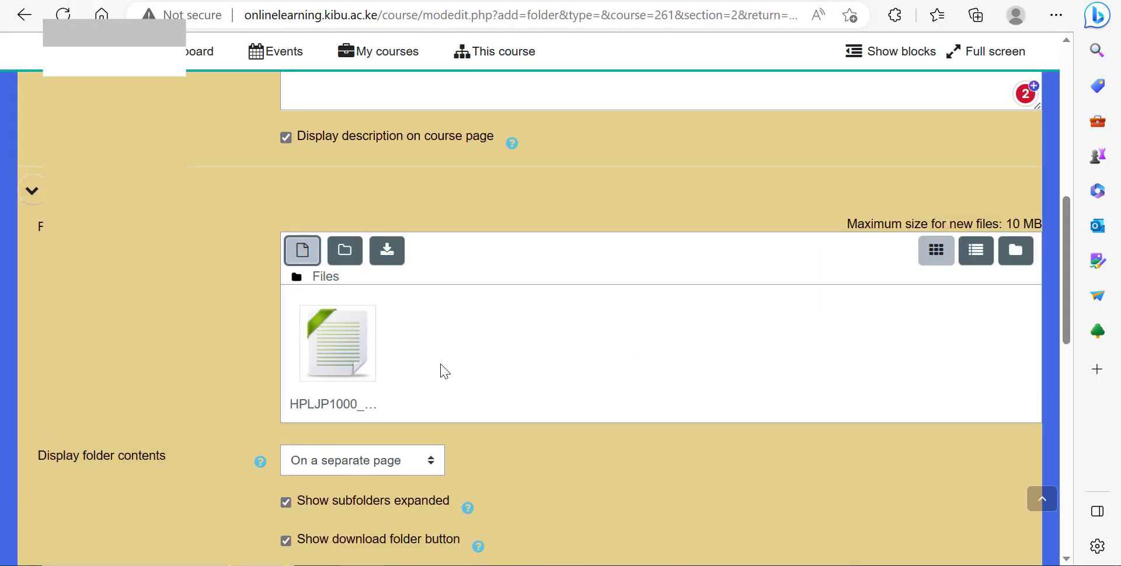
Upload BPHARM STUDENTS FOR PHT 112 EXAMINATION ENROLMENT.csv from Downloads as a second file in the folder.
click(302, 249)
click(420, 240)
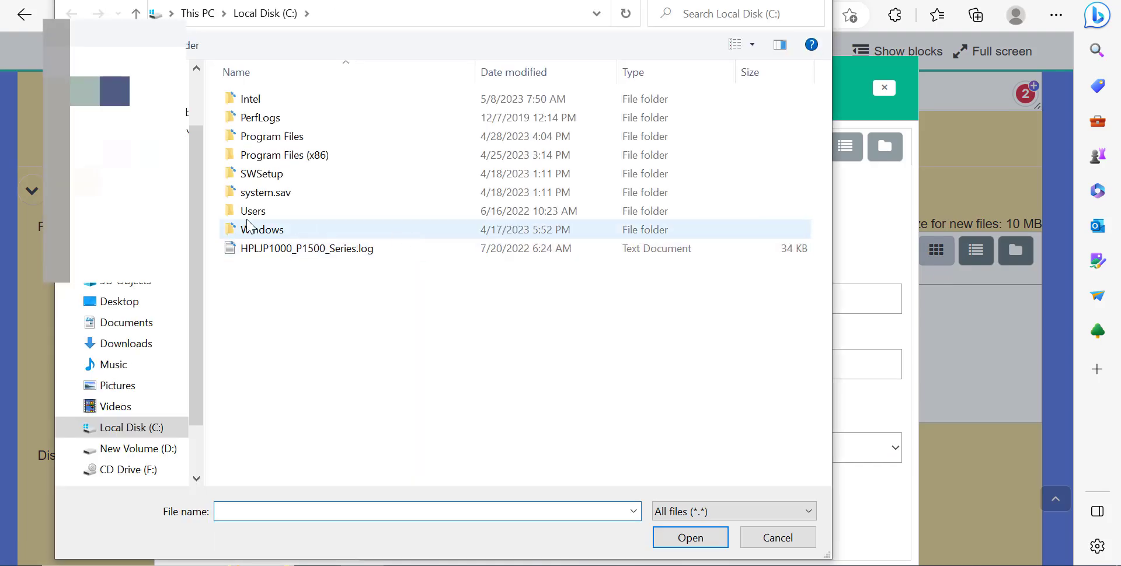
scroll(196, 198, down, 1)
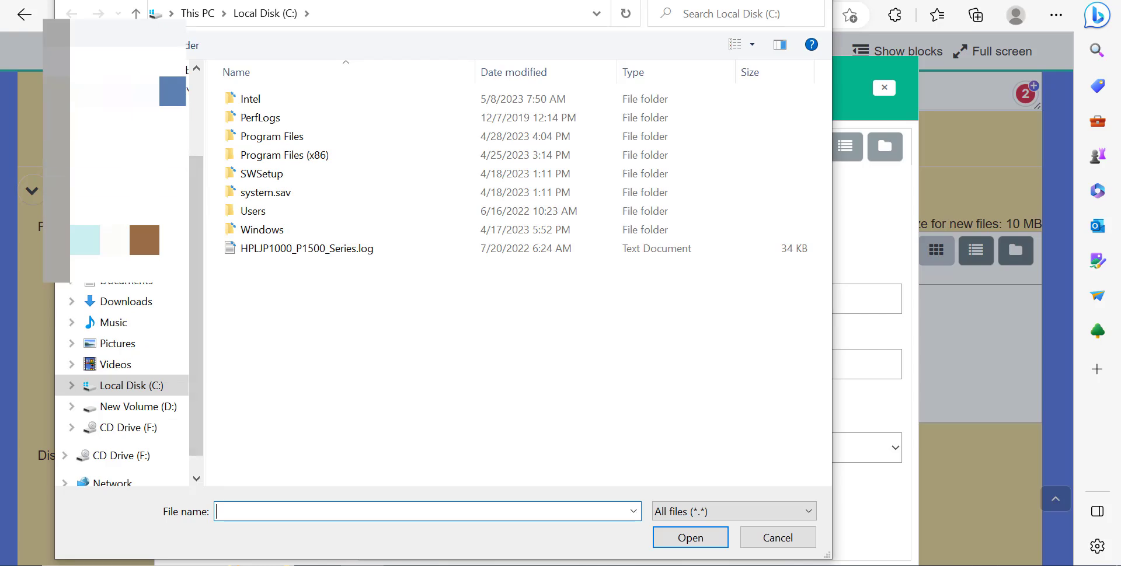
scroll(194, 202, down, 1)
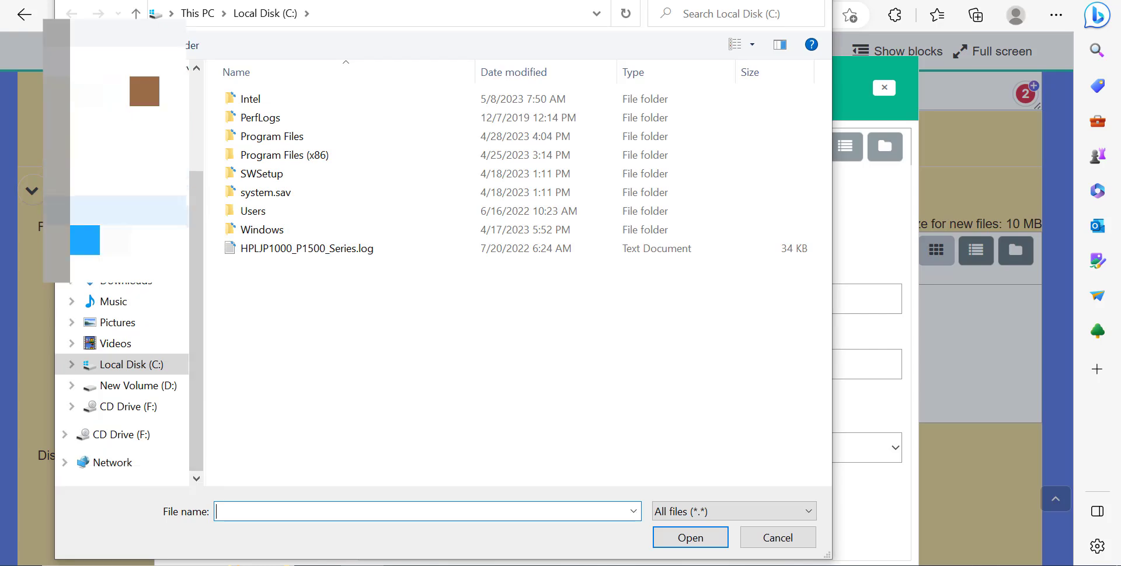
click(134, 197)
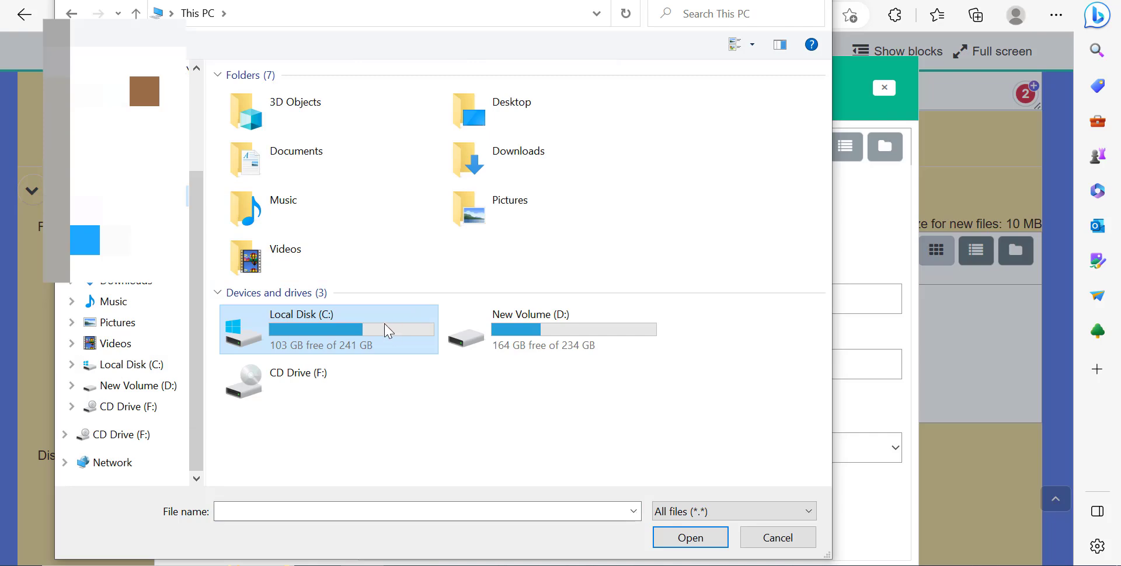
double_click(352, 342)
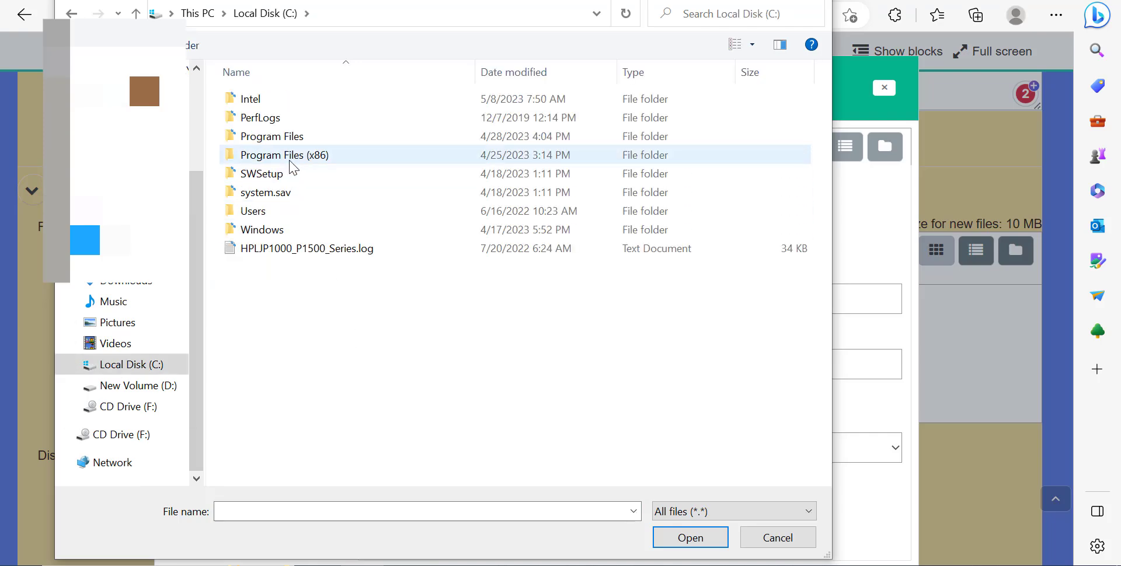
drag(199, 233, 194, 104)
click(137, 126)
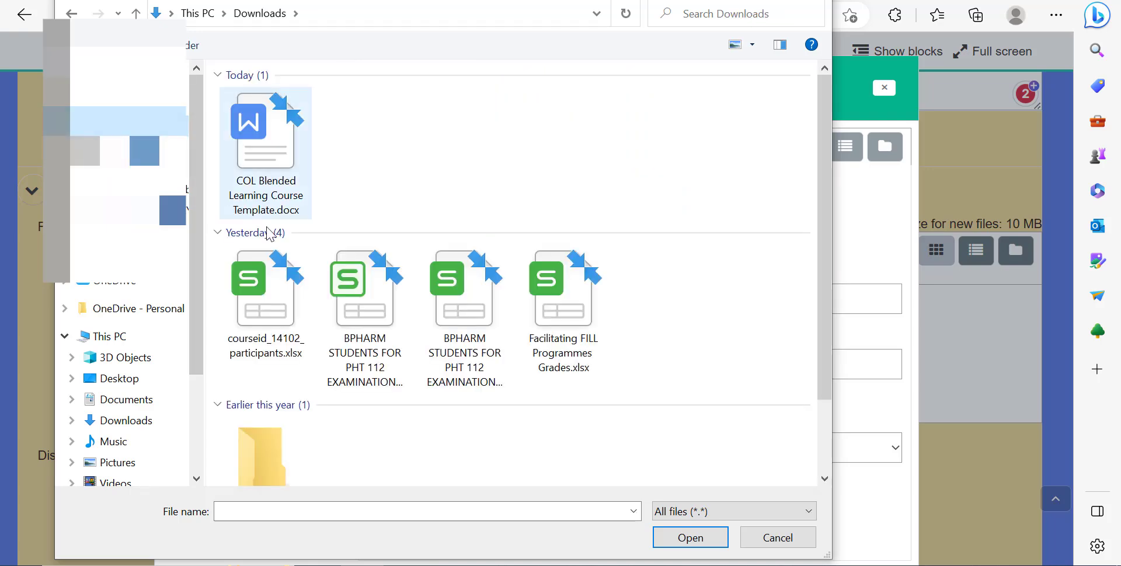
click(346, 334)
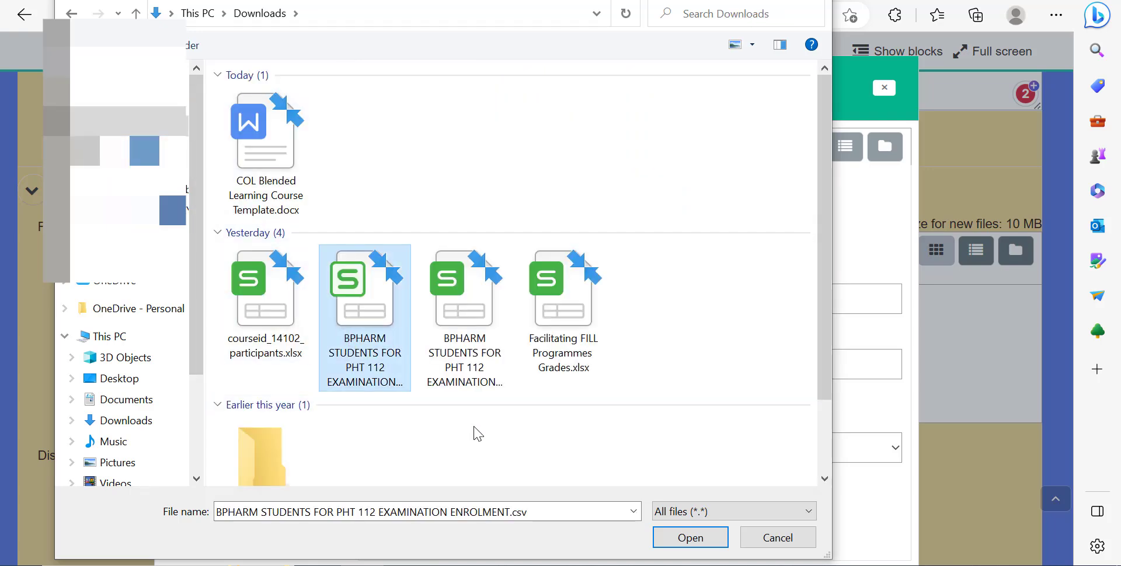
click(674, 538)
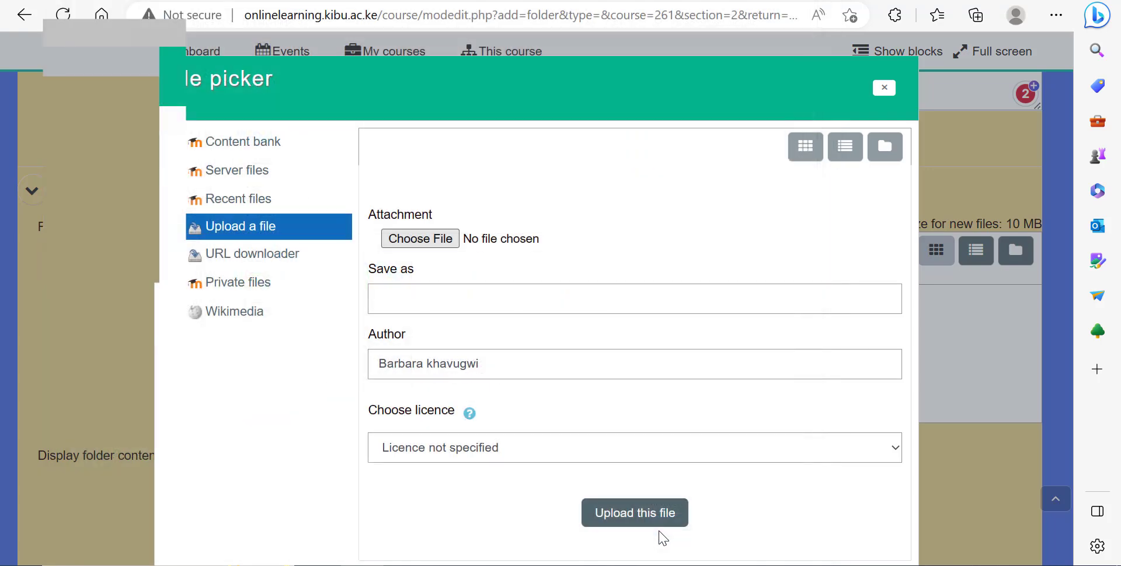
click(616, 514)
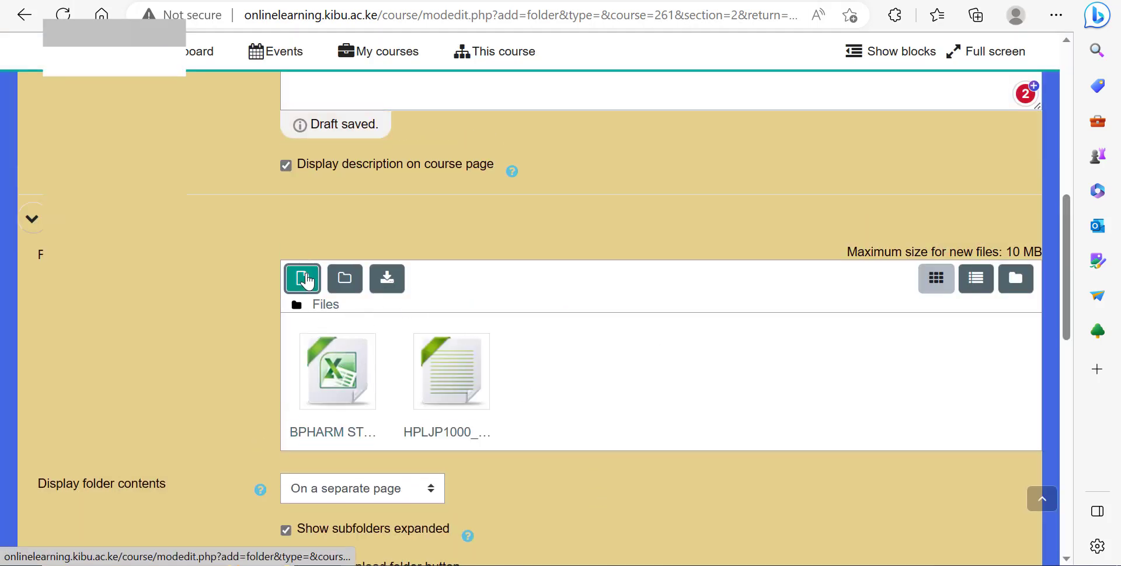
Save the Week 2 Resources folder with its default display settings and return to the course page.
scroll(483, 389, down, 1)
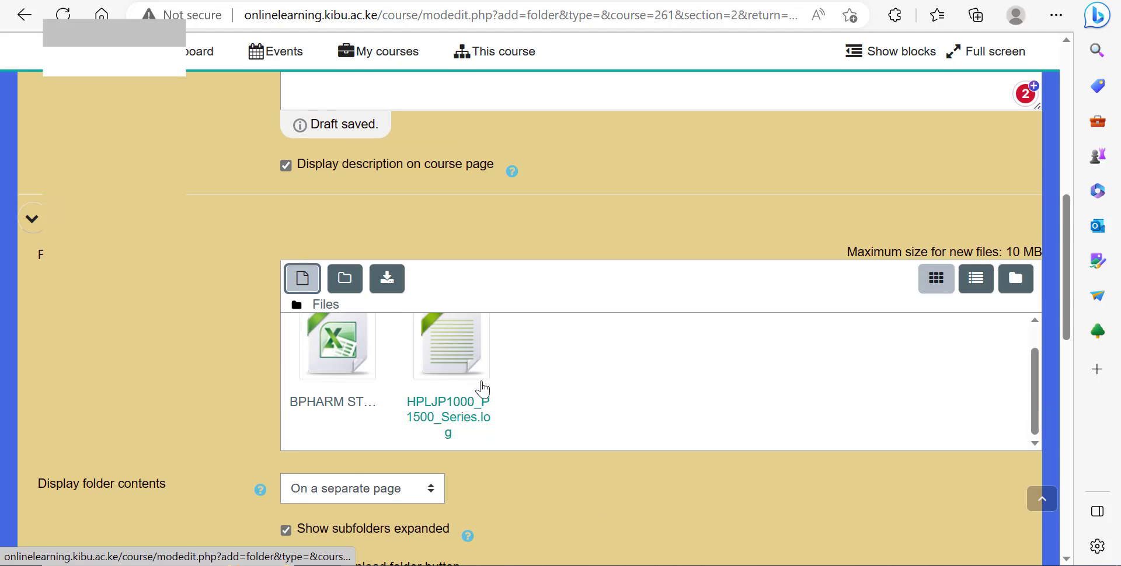
scroll(607, 327, down, 3)
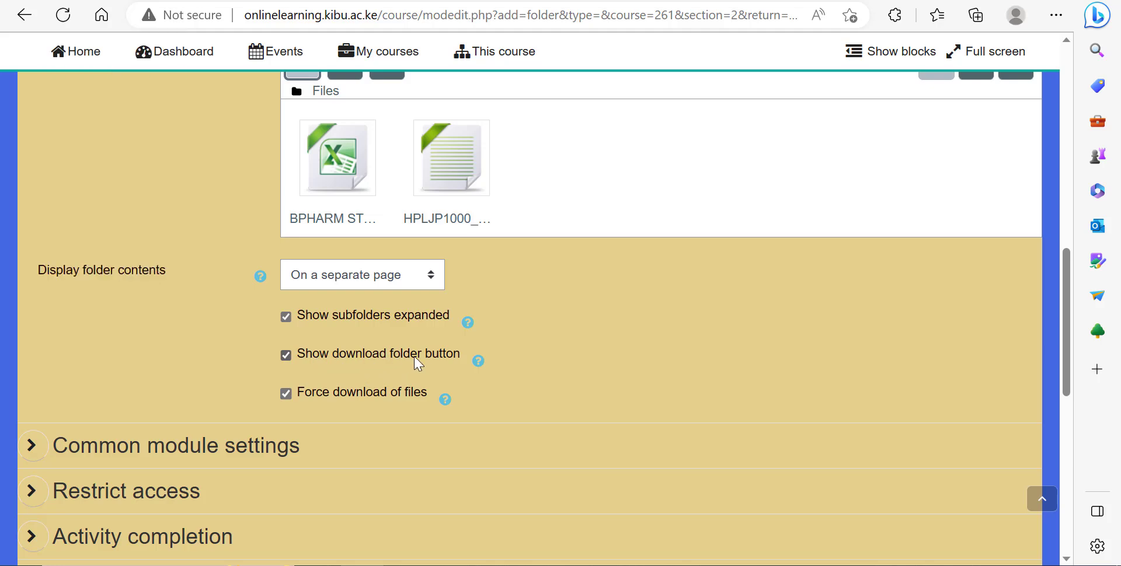
scroll(459, 363, down, 5)
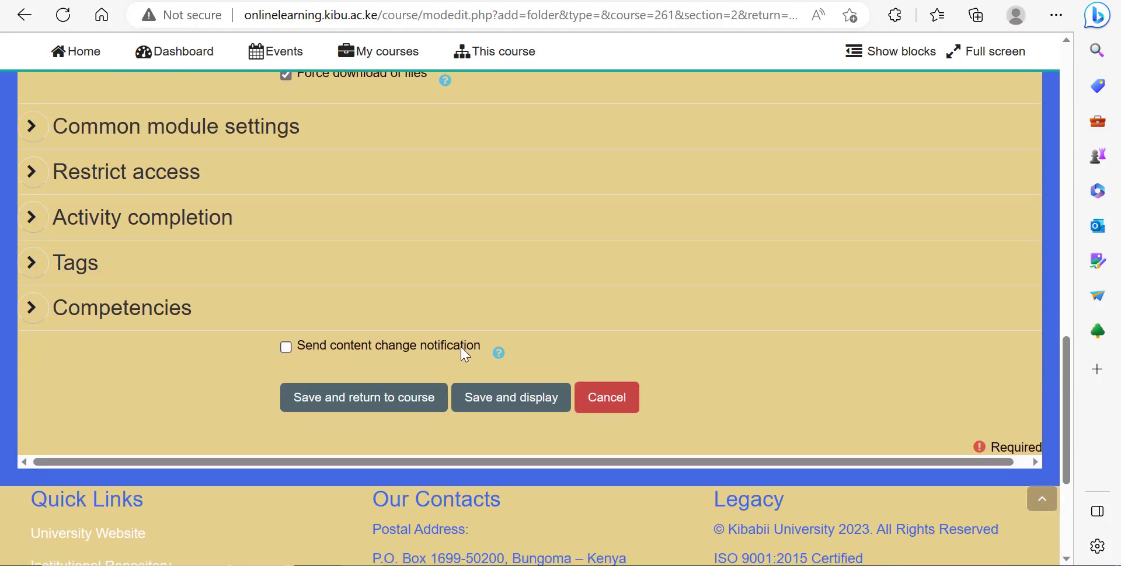
click(357, 407)
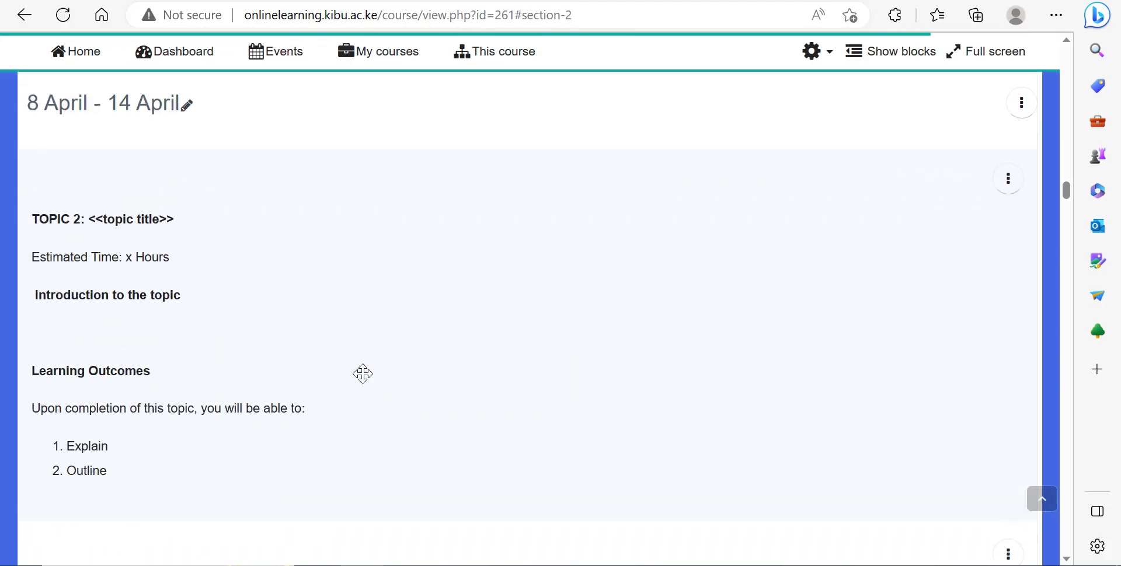
Open the Week 2 Resources folder to check its description and files, and return to the 8 April - 14 April week.
scroll(362, 373, down, 10)
scroll(272, 348, down, 10)
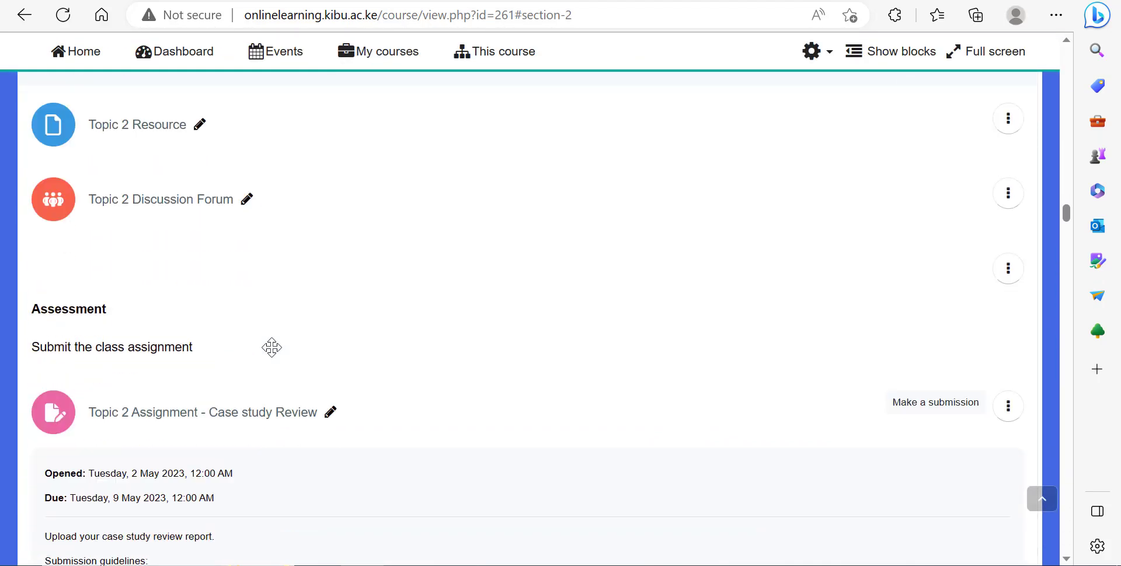
scroll(272, 348, down, 1)
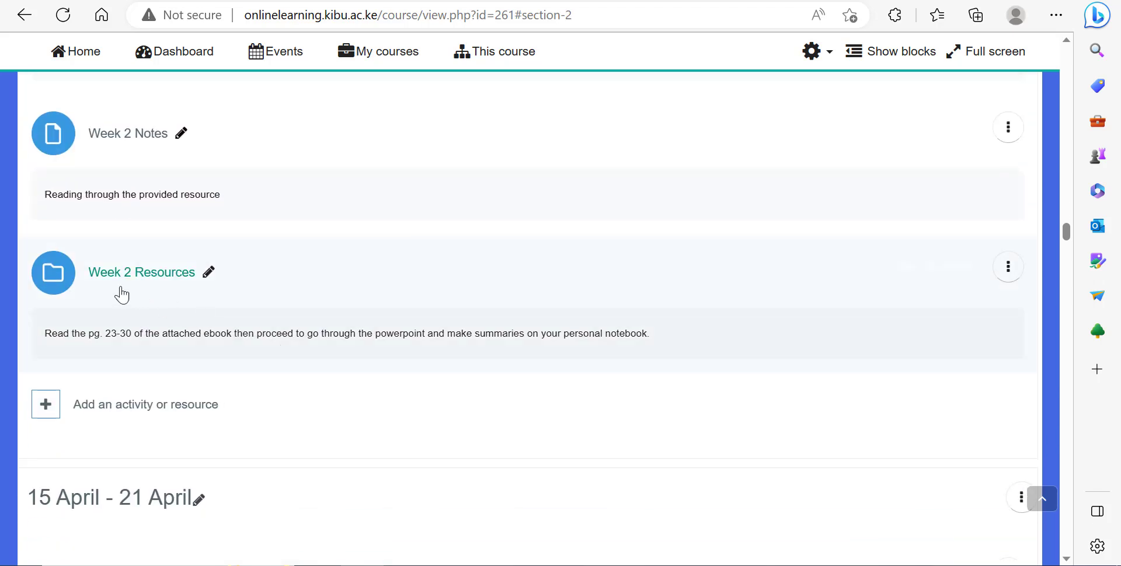
click(130, 279)
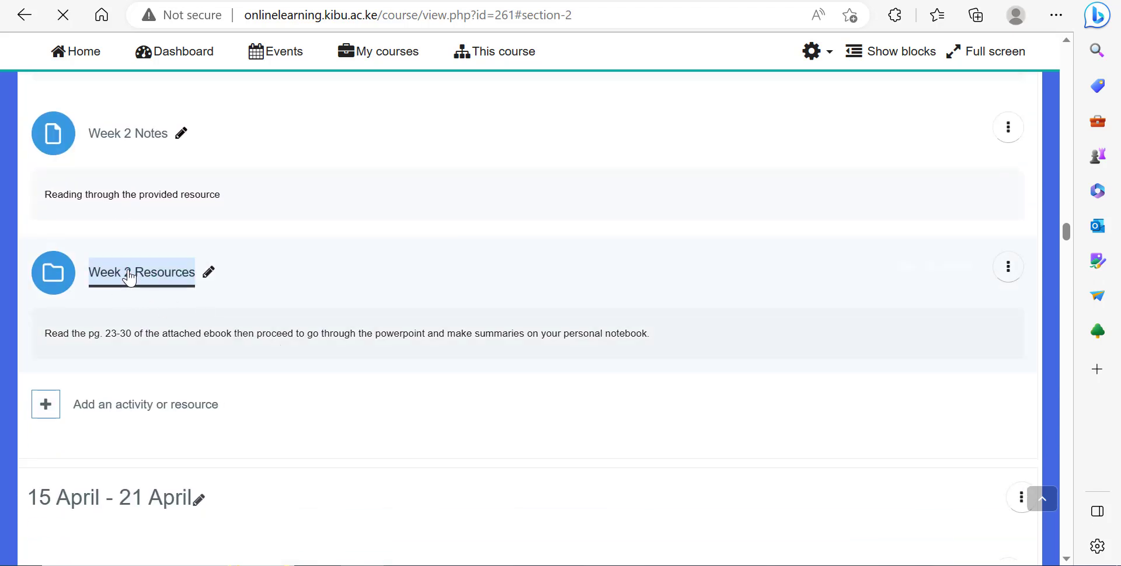
scroll(175, 309, down, 5)
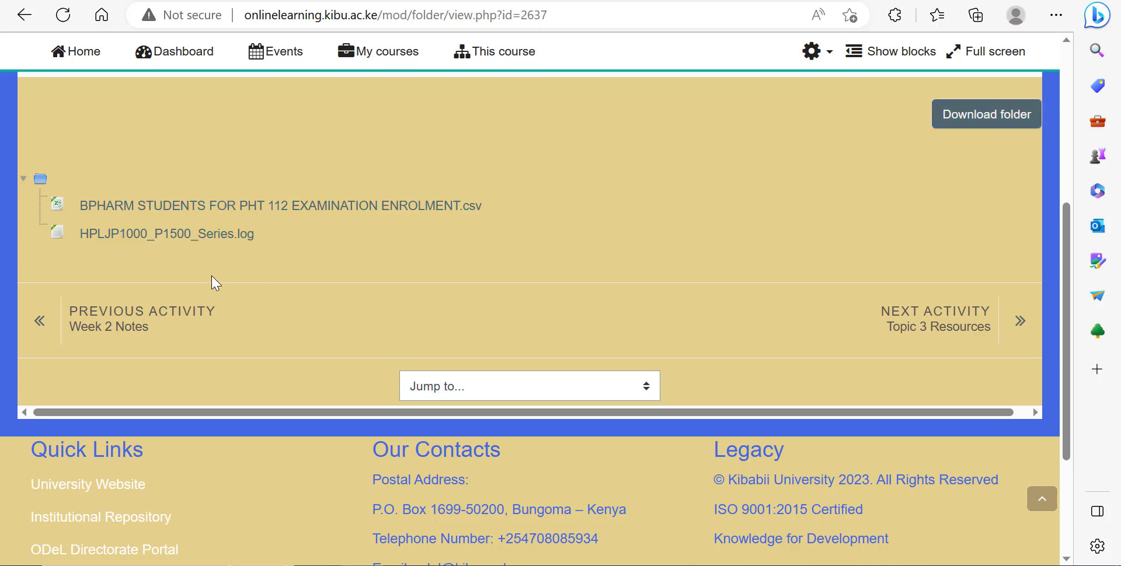
scroll(211, 275, up, 3)
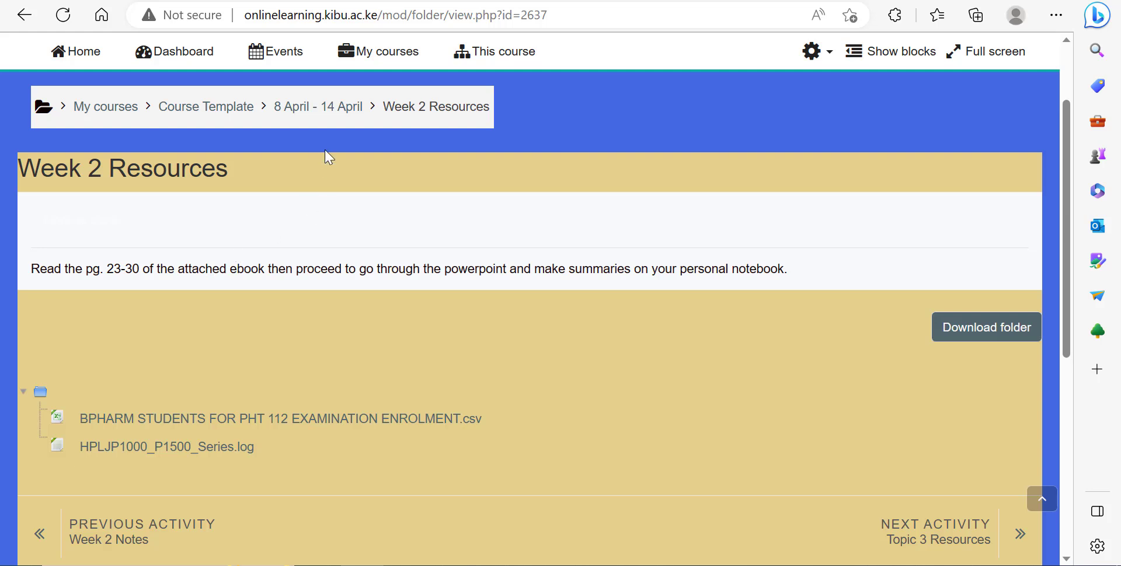
click(326, 114)
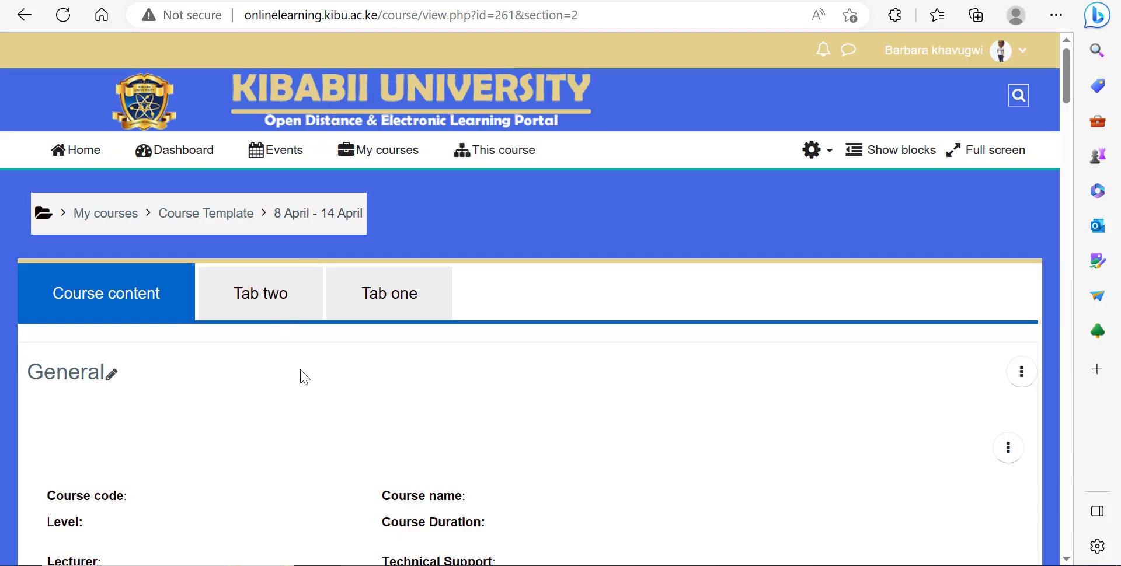
scroll(302, 356, down, 3)
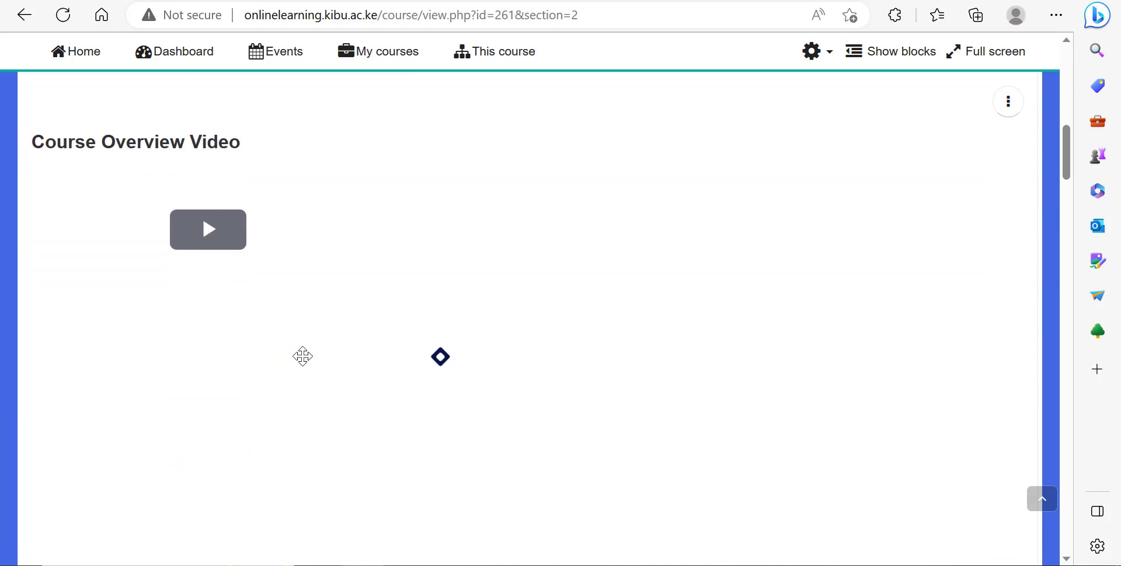
Search the web for "networking academy" in a new browser tab.
click(674, 1)
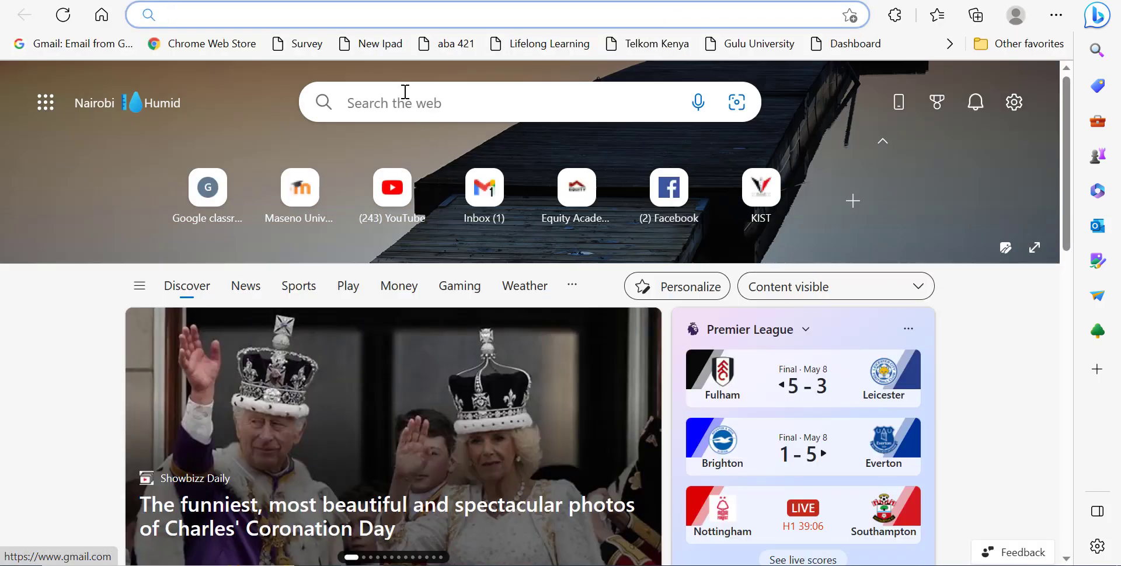
click(405, 92)
text(n)
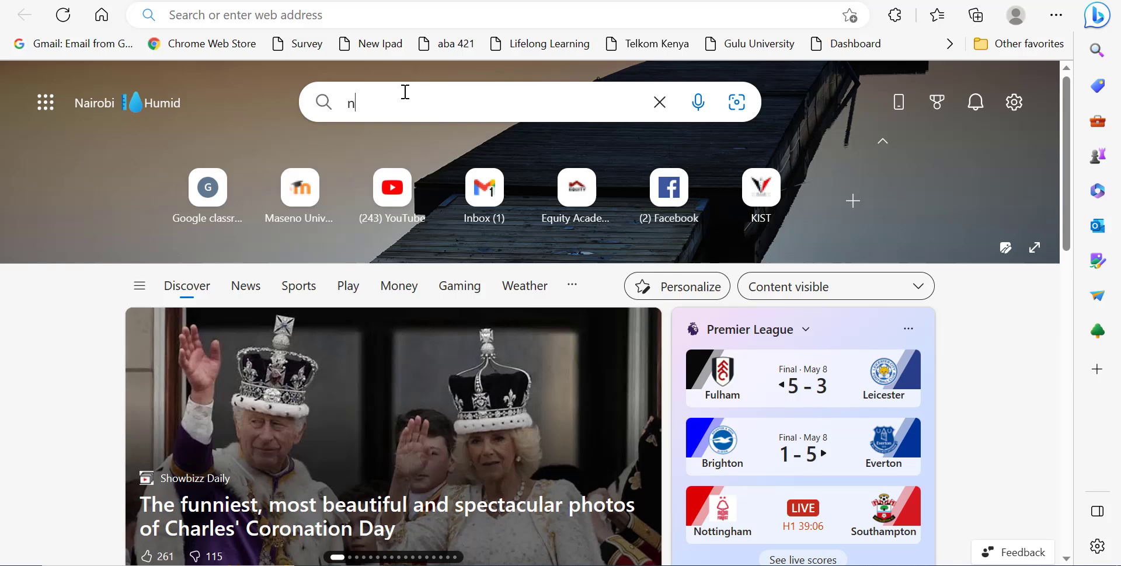
text(etworking)
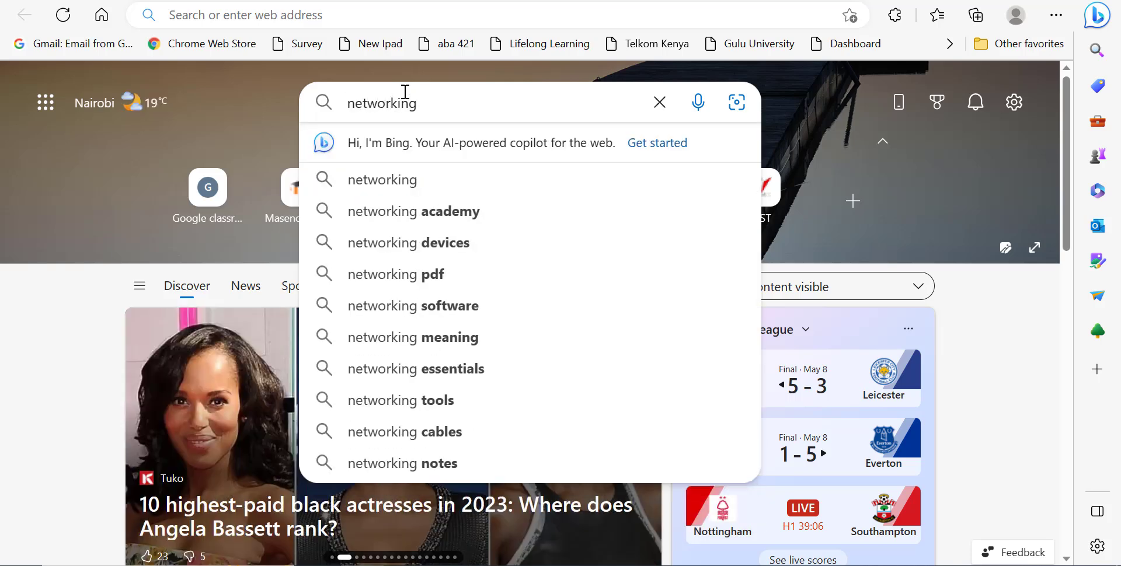
click(397, 212)
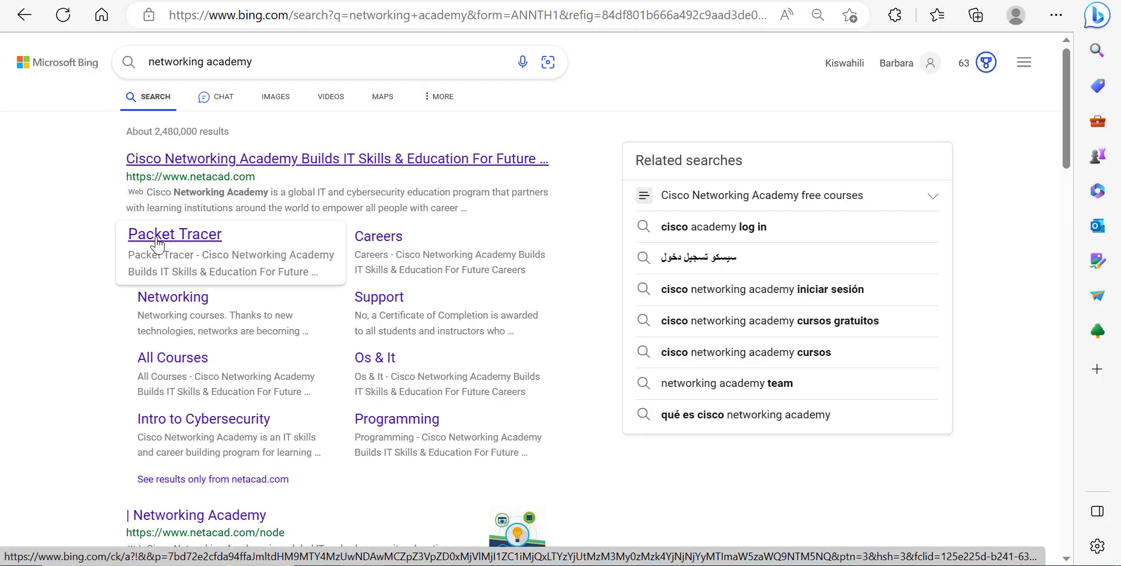
Open the Packet Tracer result from Cisco Networking Academy and copy the page's web address.
click(192, 237)
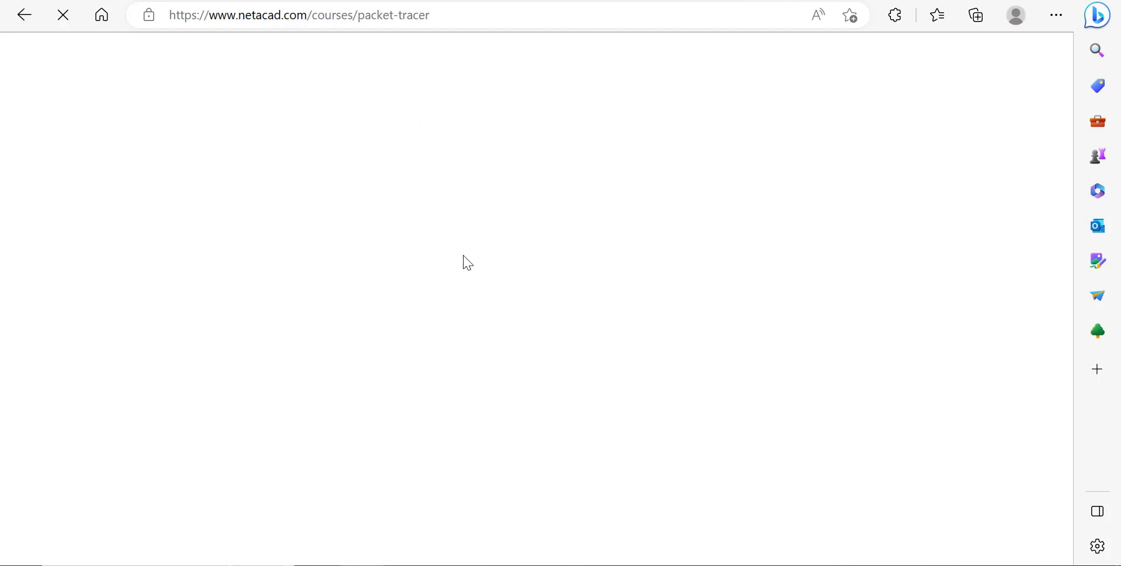
scroll(282, 257, down, 5)
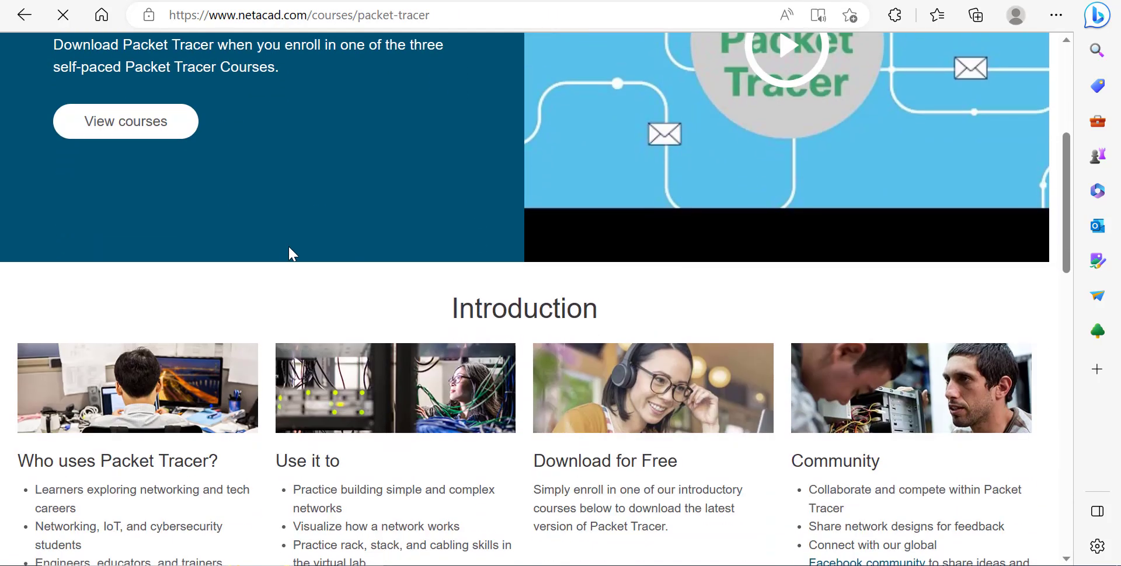
scroll(288, 247, down, 1)
scroll(288, 247, up, 4)
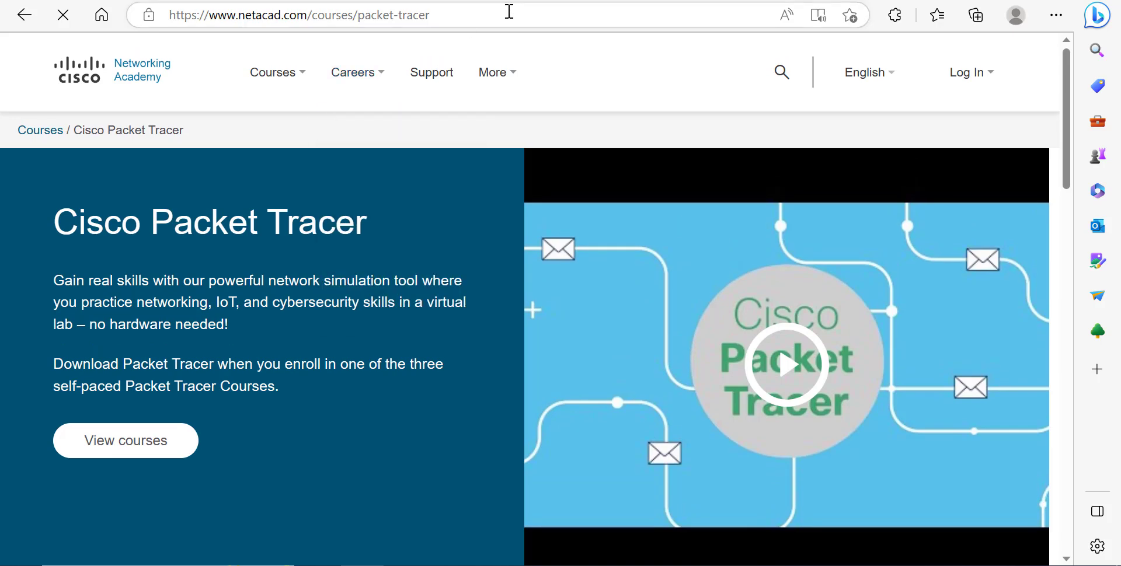
click(508, 11)
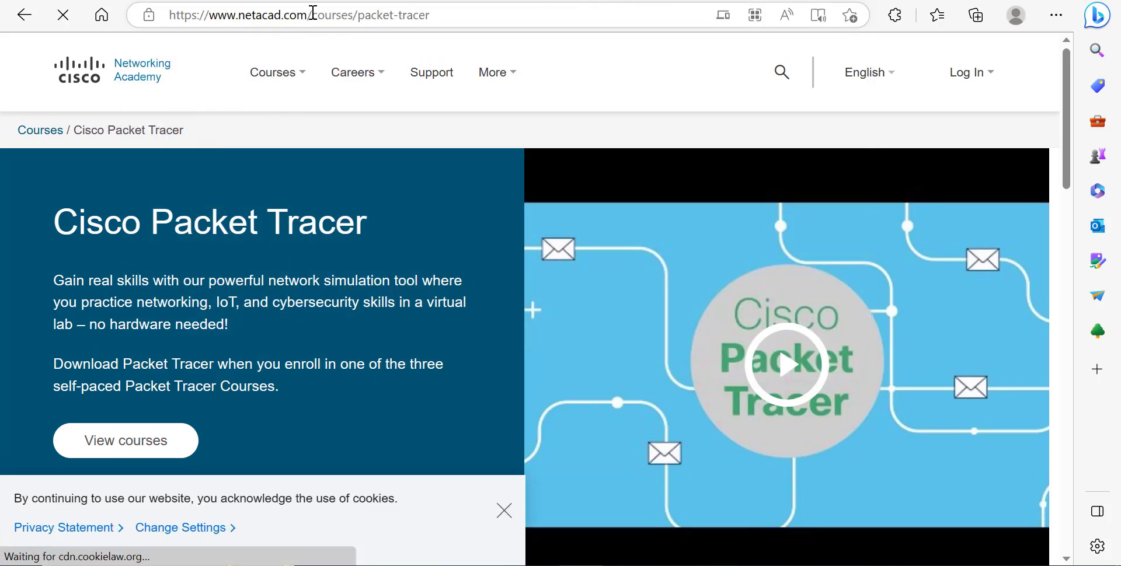
click(312, 15)
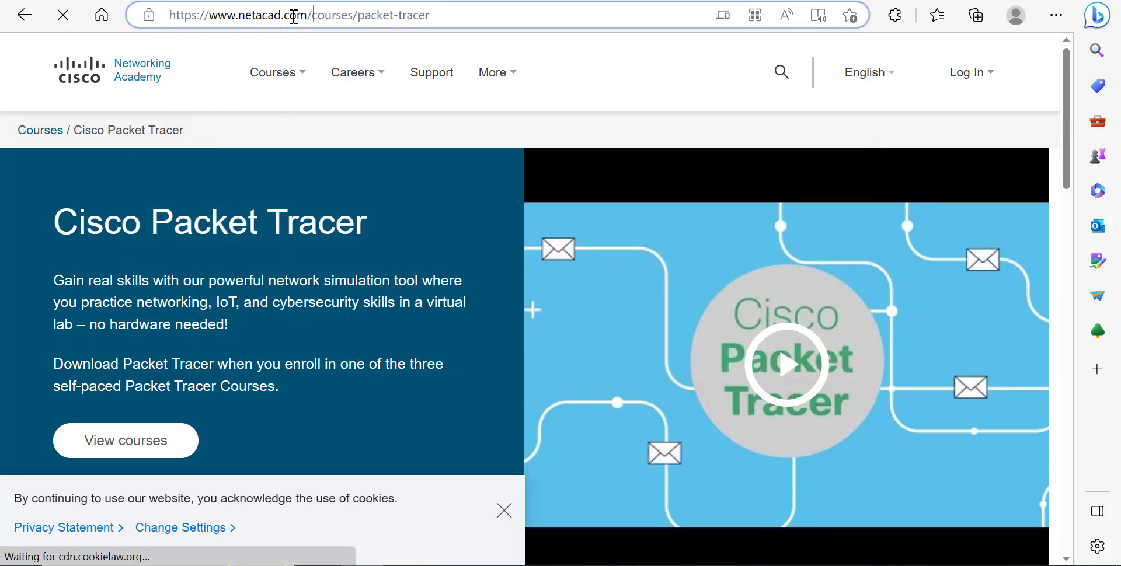
drag(169, 15, 431, 16)
key(ctrl+c)
right_click(378, 15)
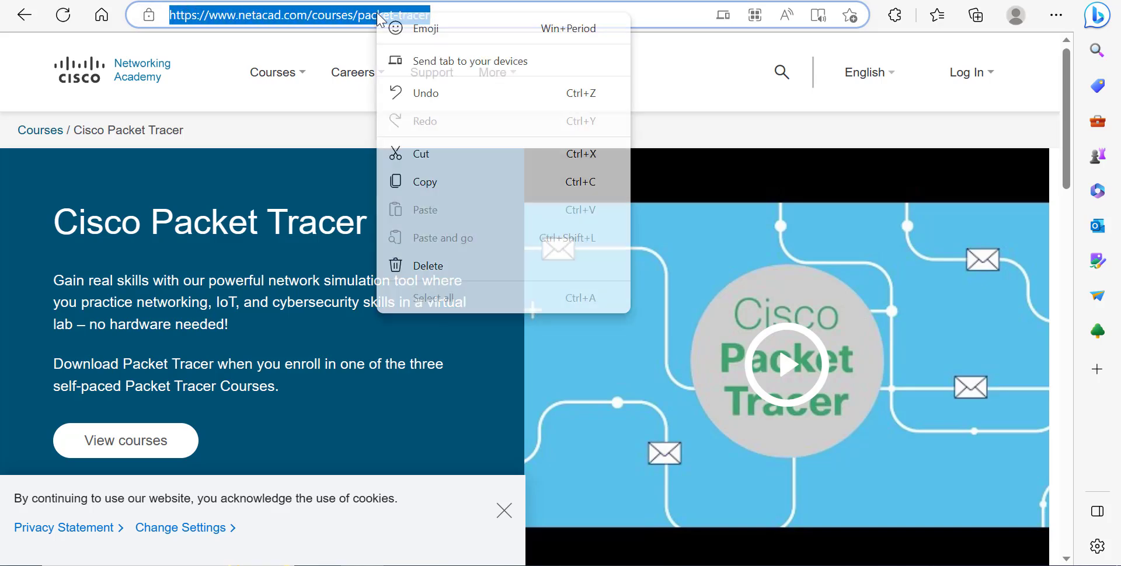
click(432, 181)
Return to the course page and open the 15 April - 21 April week.
key(ctrl+Tab)
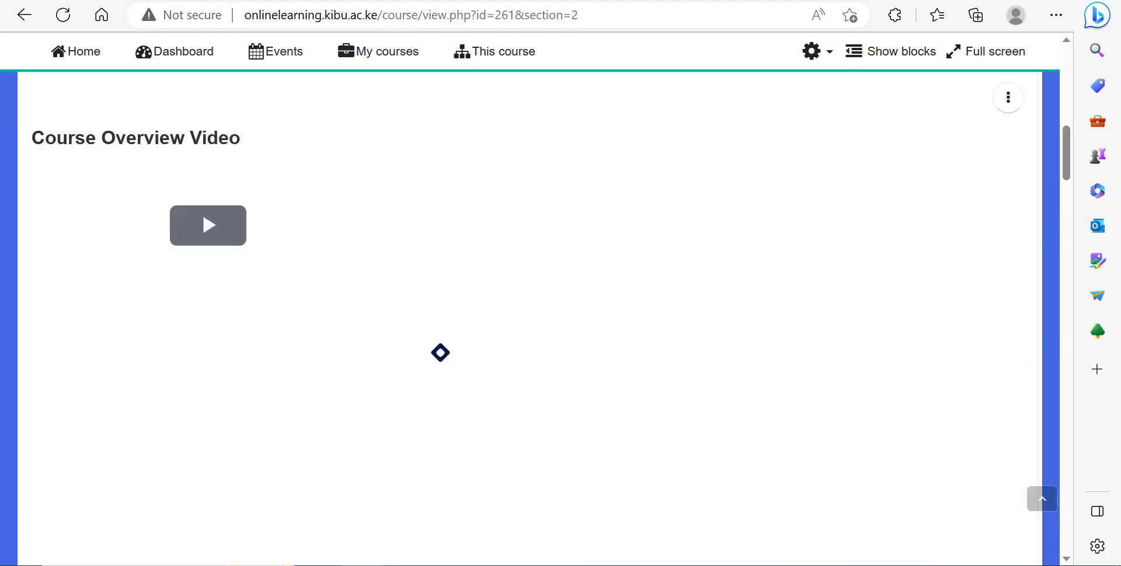
key(ctrl+Tab)
key(ctrl+shift+Tab)
scroll(356, 191, down, 4)
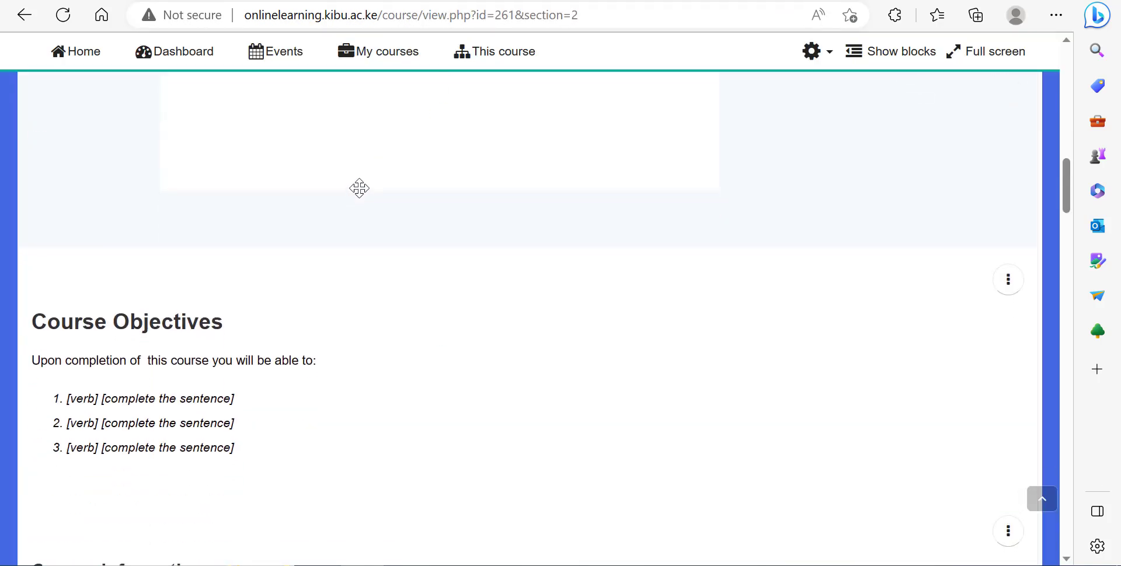
scroll(358, 190, down, 10)
scroll(359, 188, down, 15)
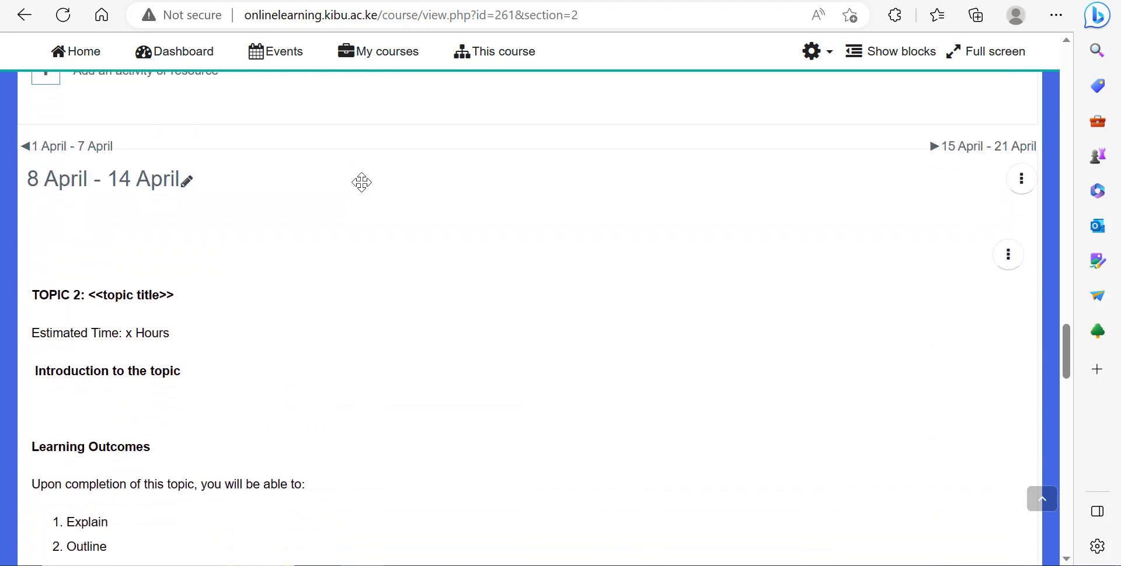
scroll(359, 188, down, 10)
scroll(361, 183, down, 10)
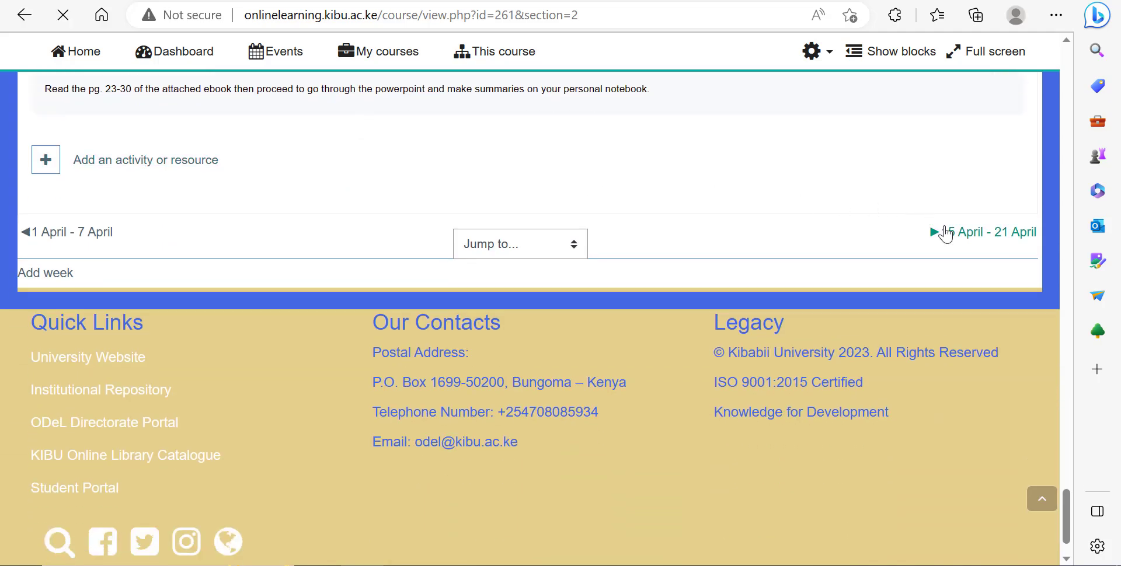
click(942, 232)
Start adding a URL resource to the 15 April - 21 April week.
scroll(361, 380, down, 20)
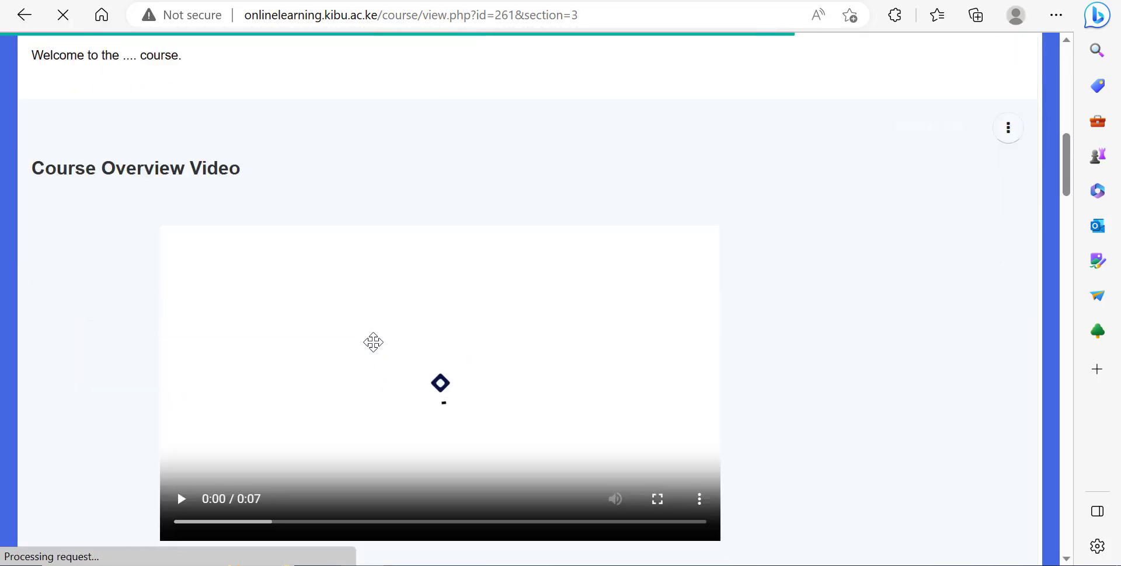
scroll(377, 331, down, 15)
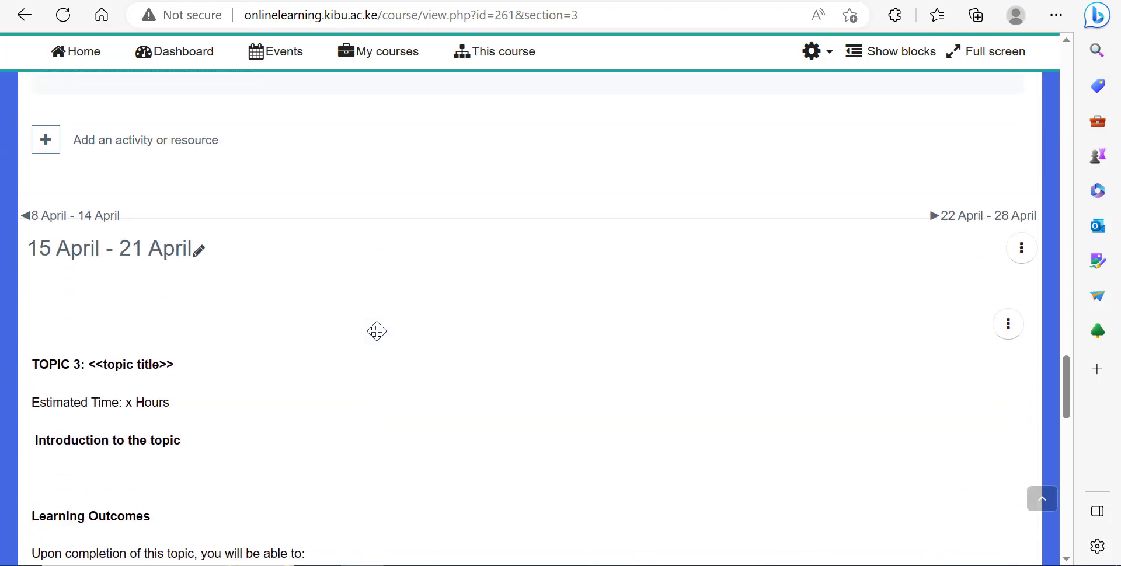
scroll(143, 312, down, 15)
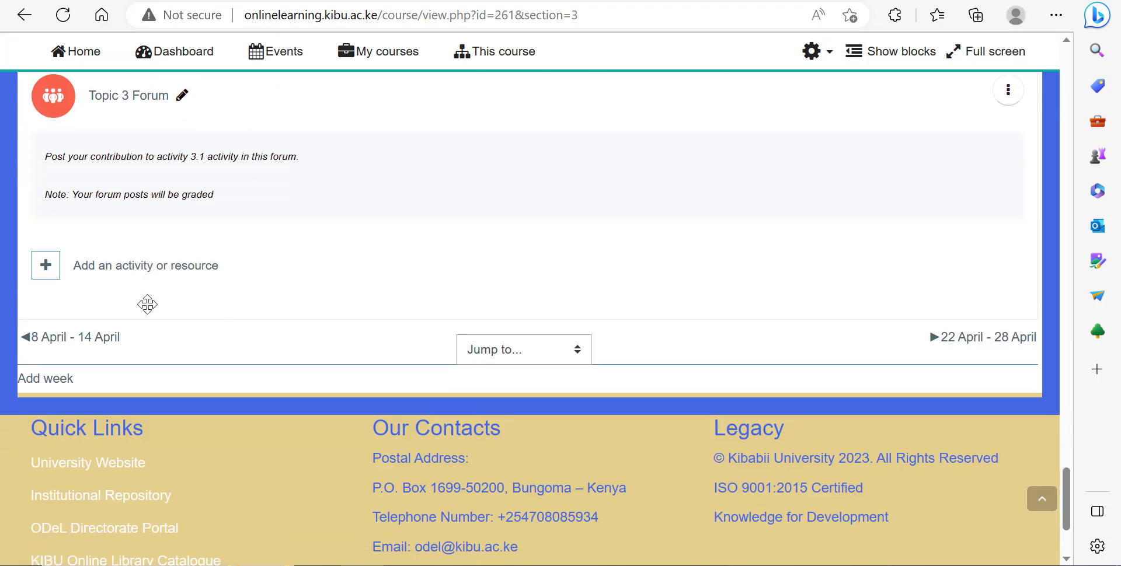
scroll(138, 276, up, 2)
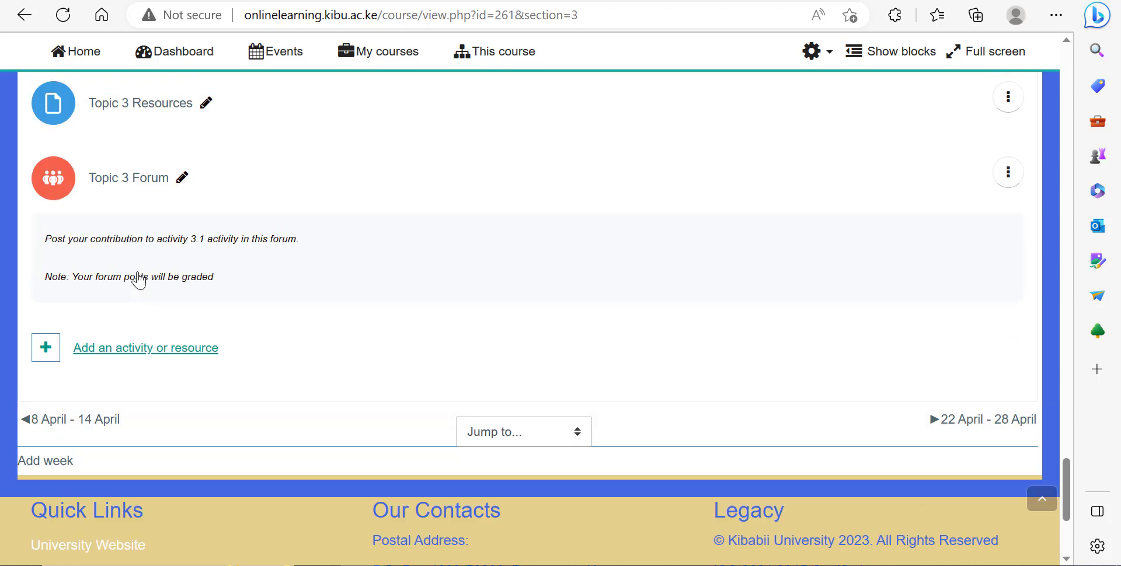
click(150, 361)
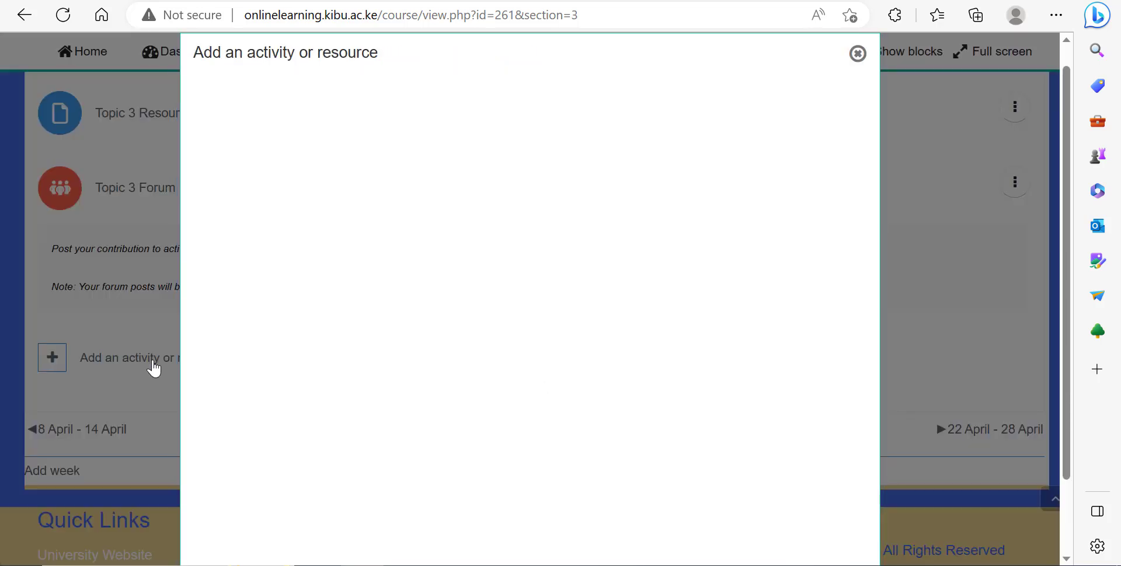
click(353, 153)
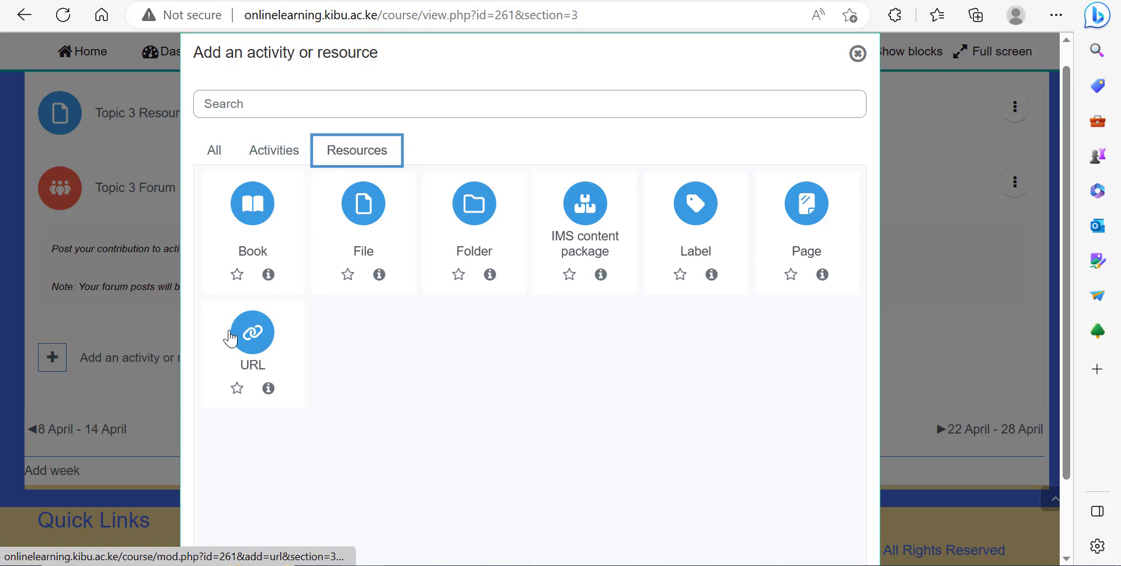
click(253, 367)
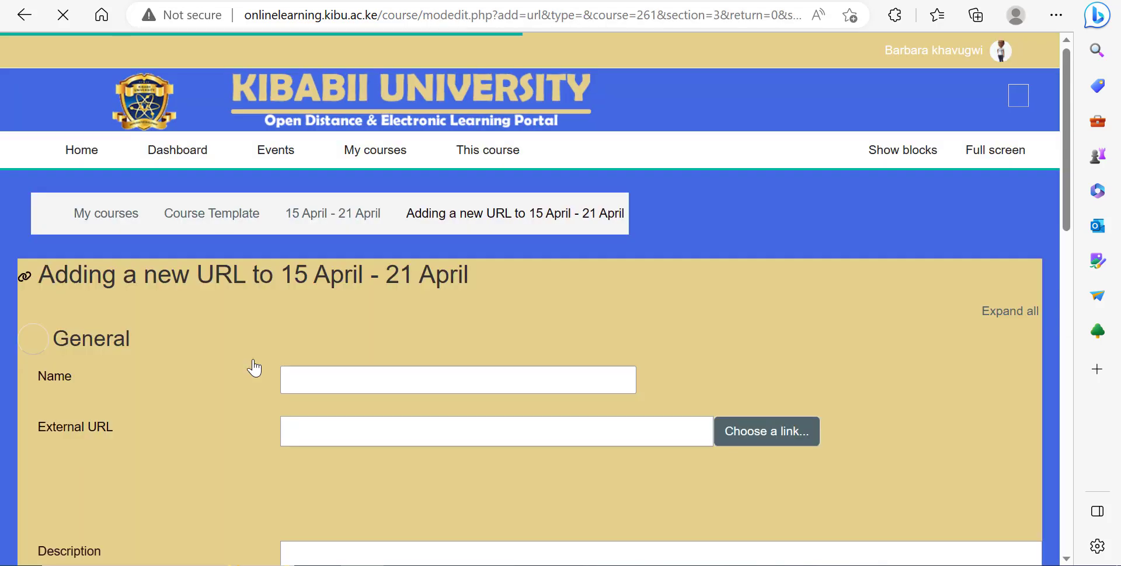
click(319, 381)
text(P)
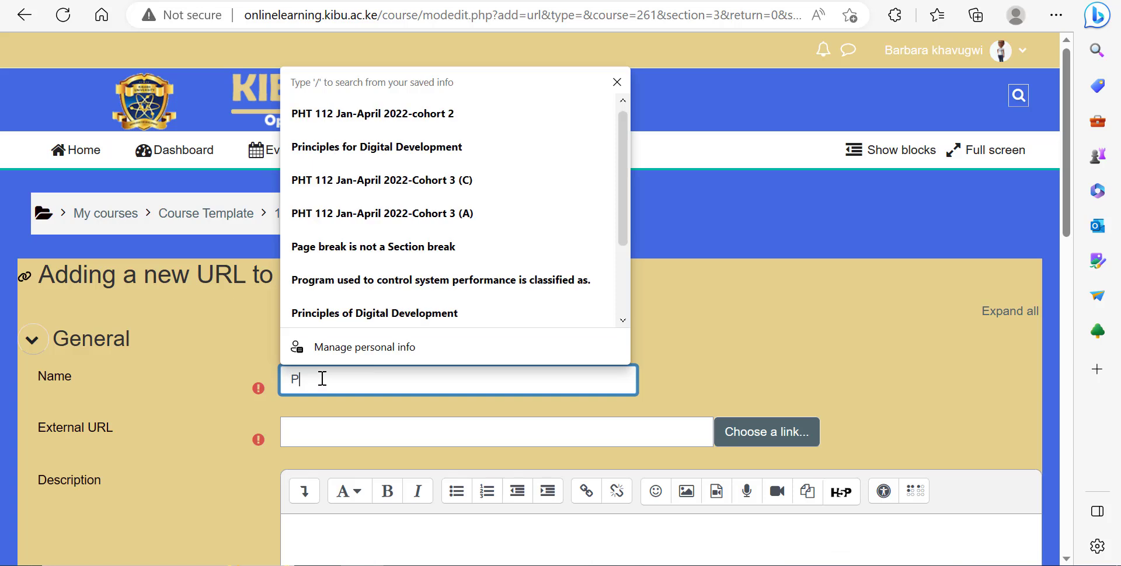
text(acket Tracer)
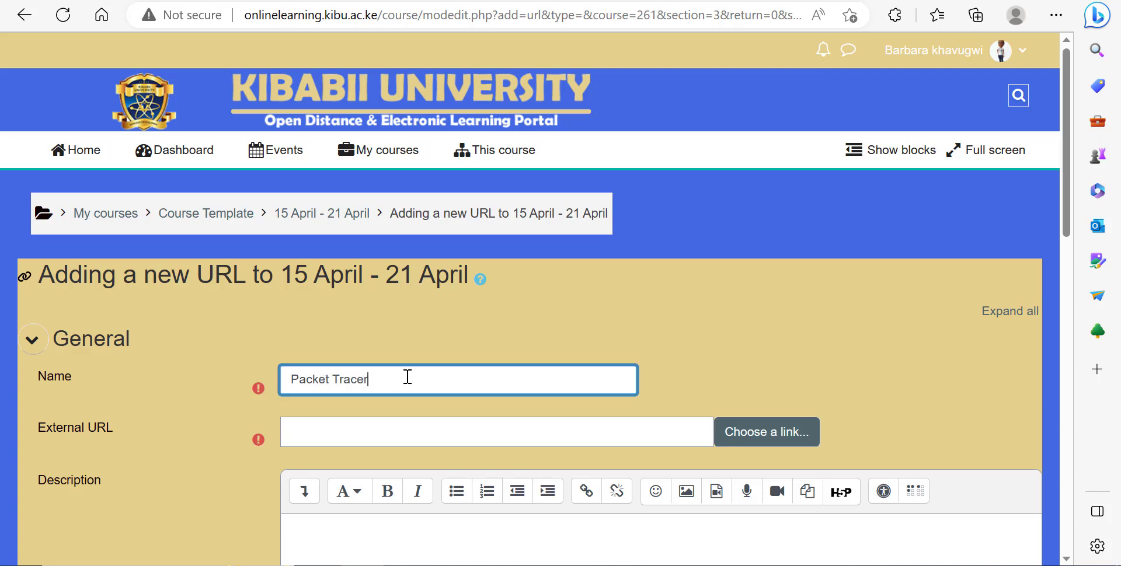
click(378, 430)
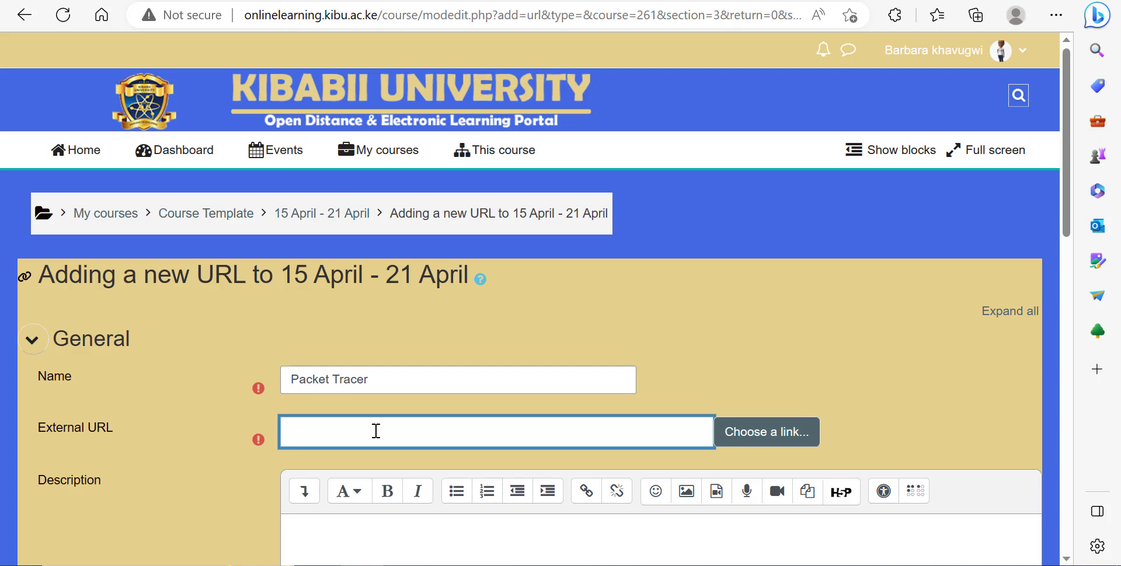
key(ctrl+v)
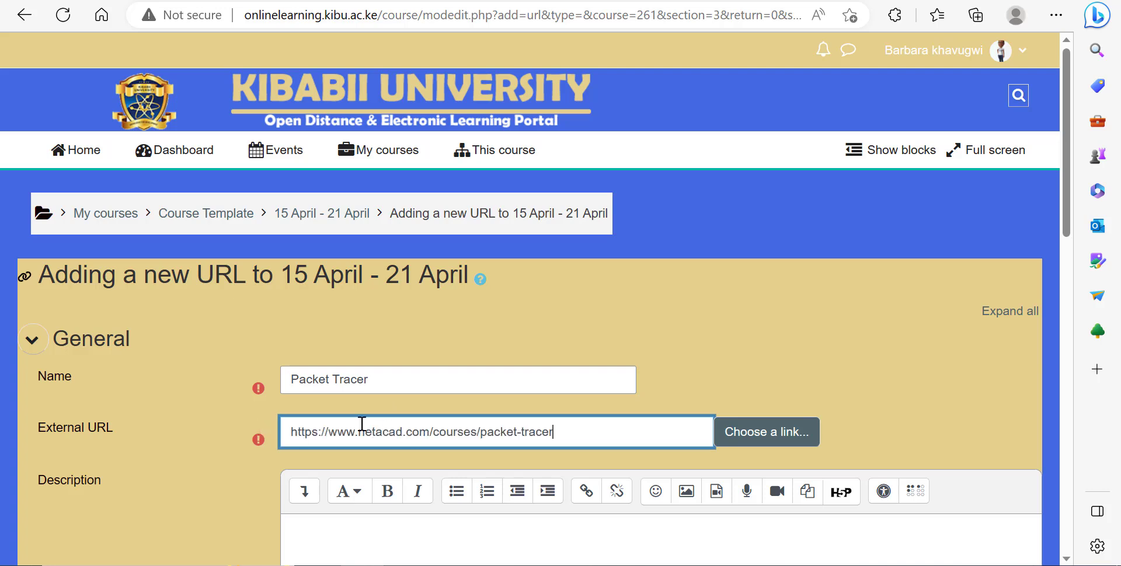
Enable displaying the description on the course page and enter "Read through the web page and make summaries on the packet tracer." as the description.
scroll(510, 407, down, 4)
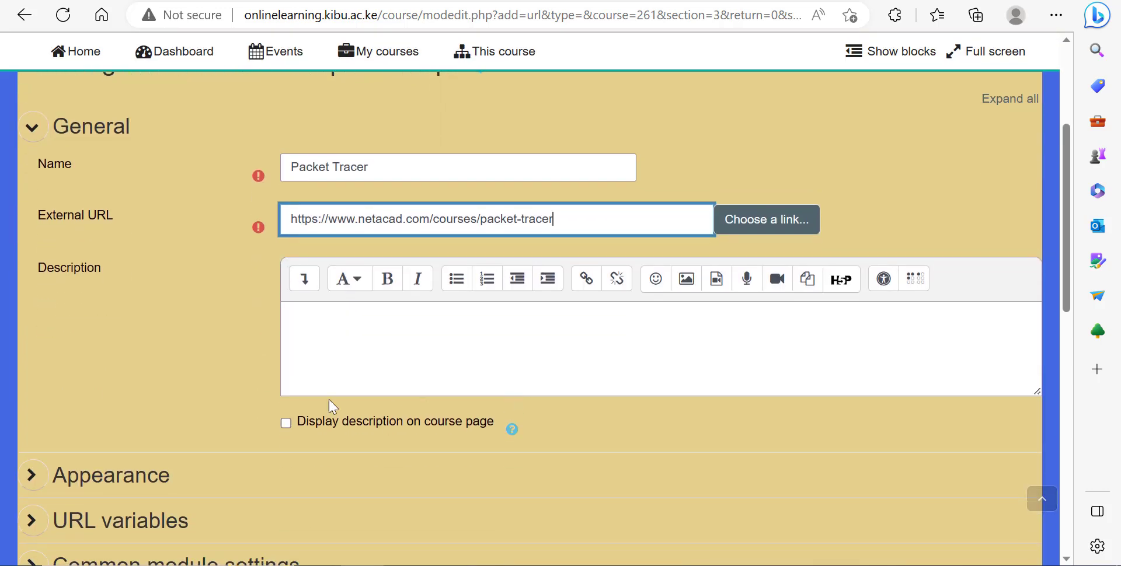
click(286, 426)
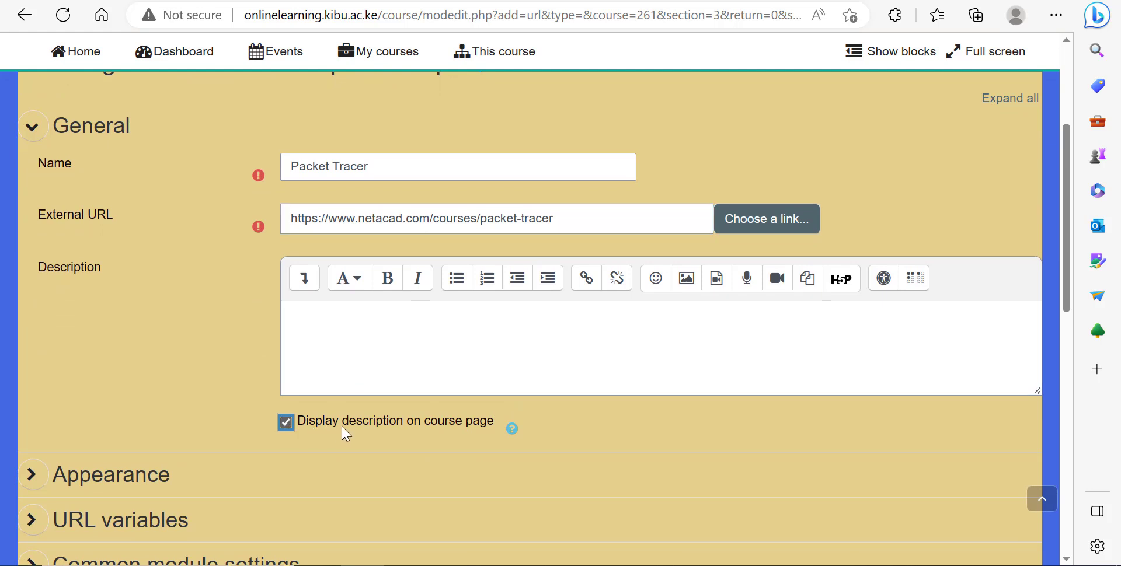
click(338, 340)
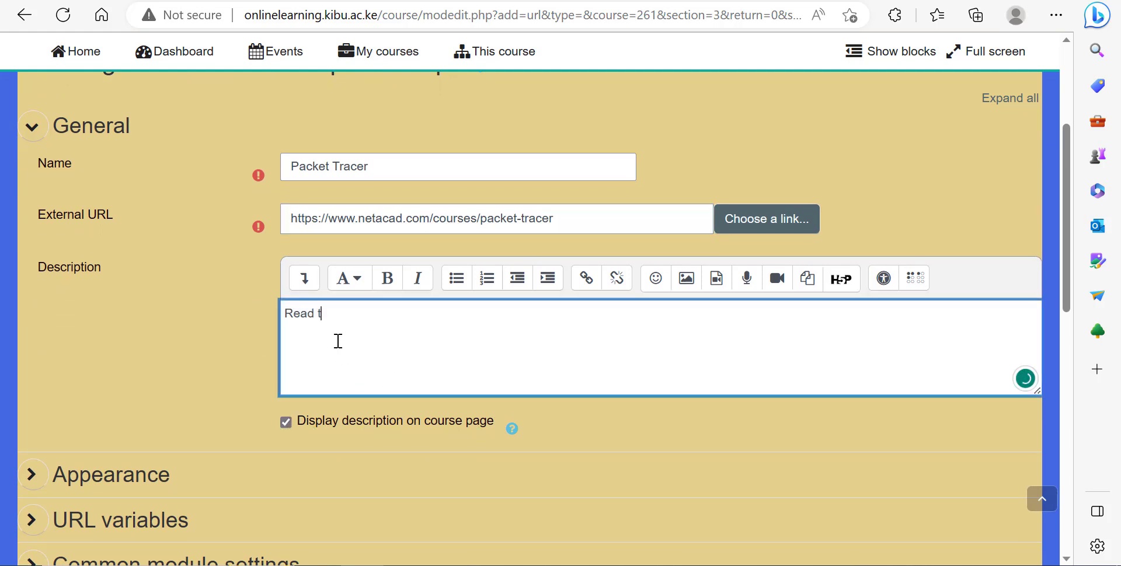
text(Read throrugh the web page and make summaries on the packet tracer)
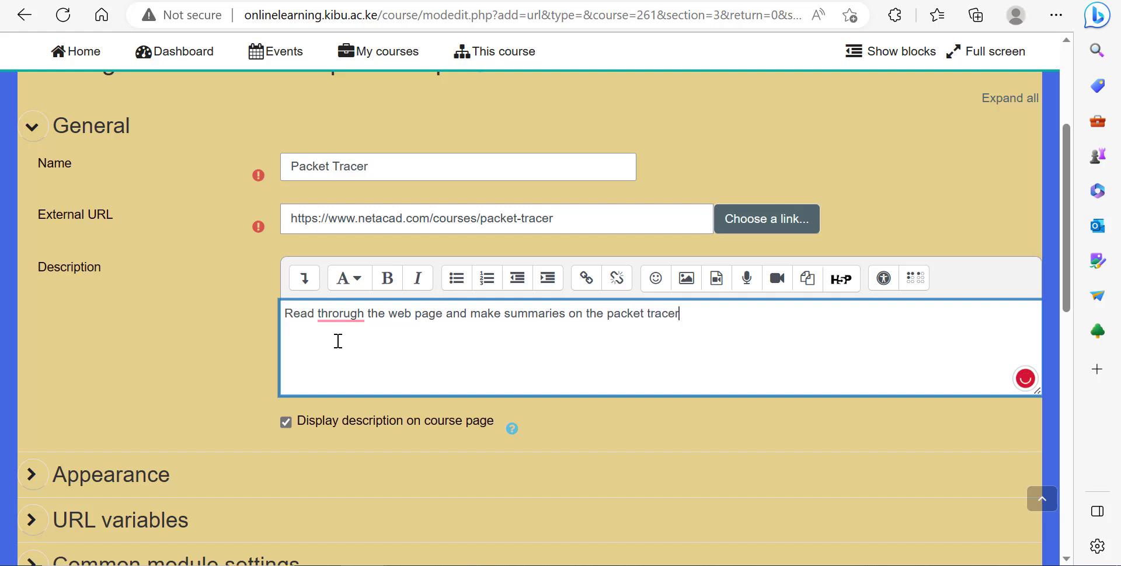
click(348, 318)
click(348, 343)
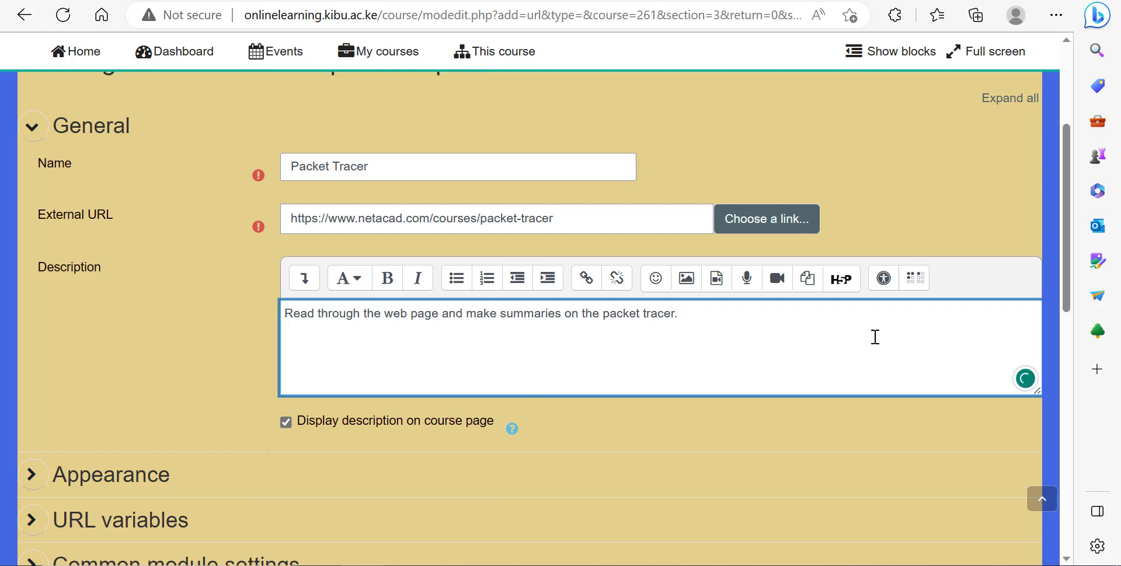
Save the Packet Tracer URL resource and return to the course.
scroll(423, 461, down, 6)
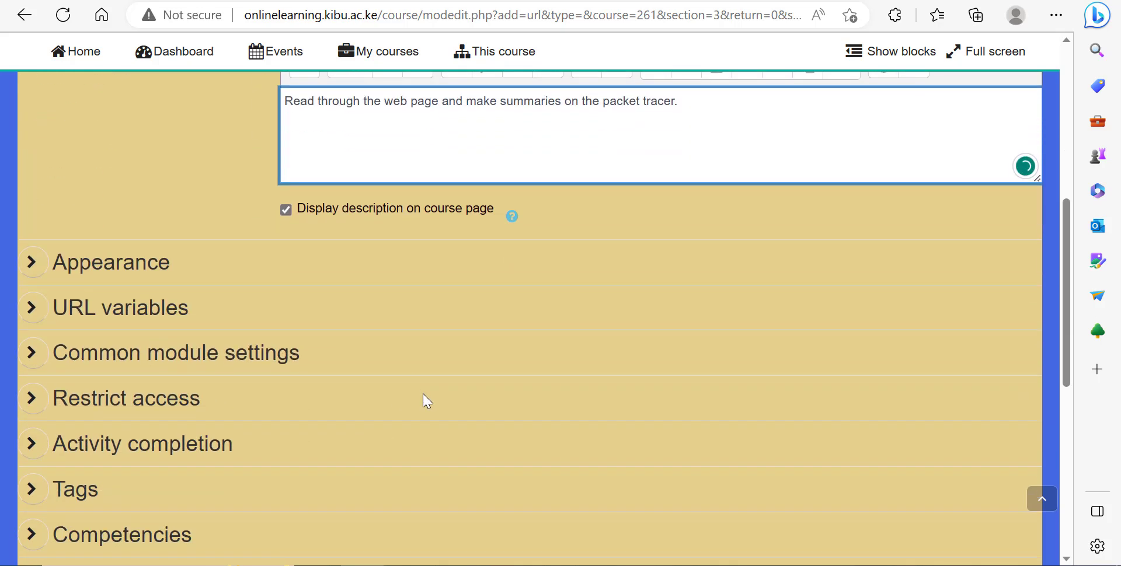
click(396, 409)
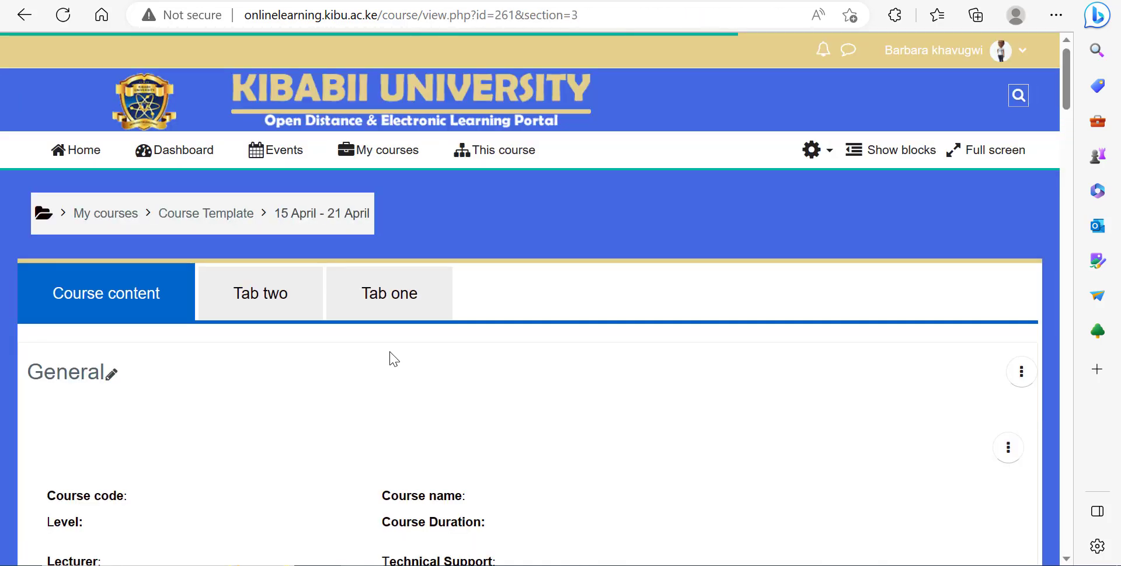
scroll(394, 356, down, 1)
scroll(394, 356, down, 1)
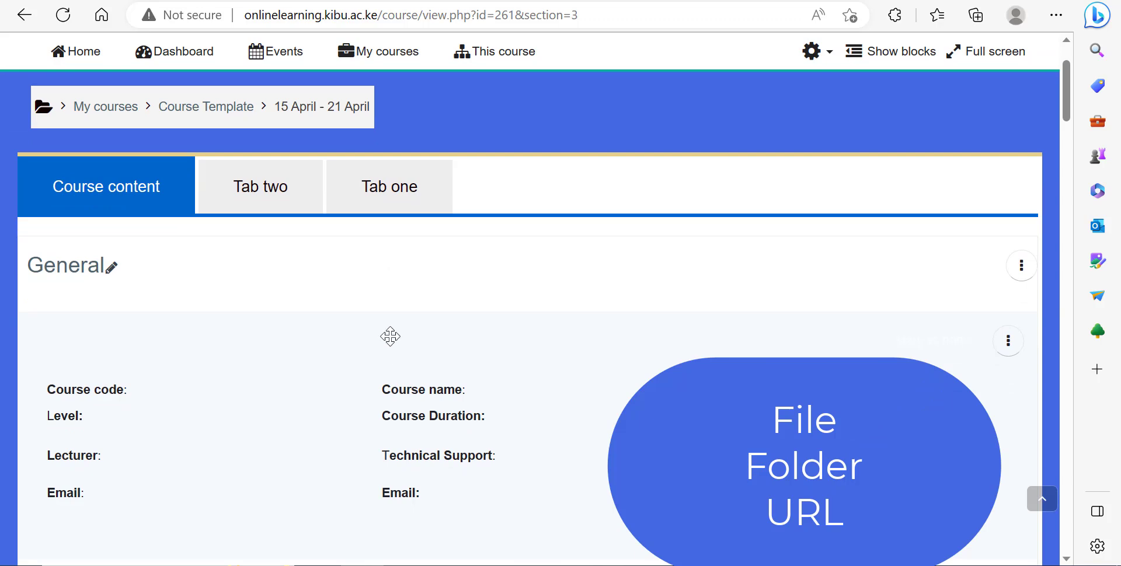
Turn editing off for the course and look through the course content as displayed without editing controls.
scroll(390, 337, up, 2)
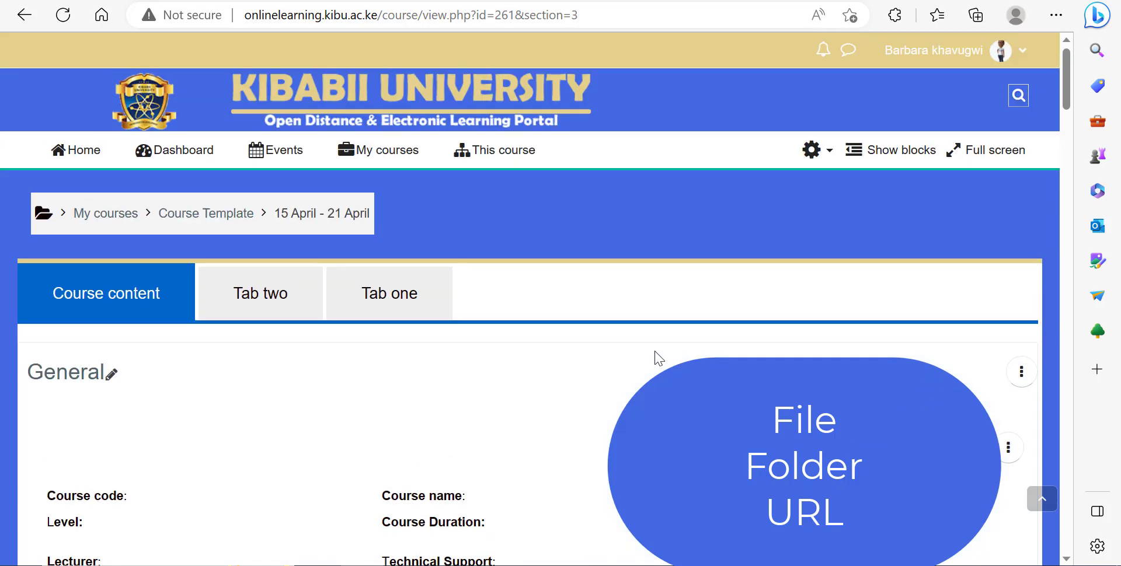
click(813, 159)
click(789, 228)
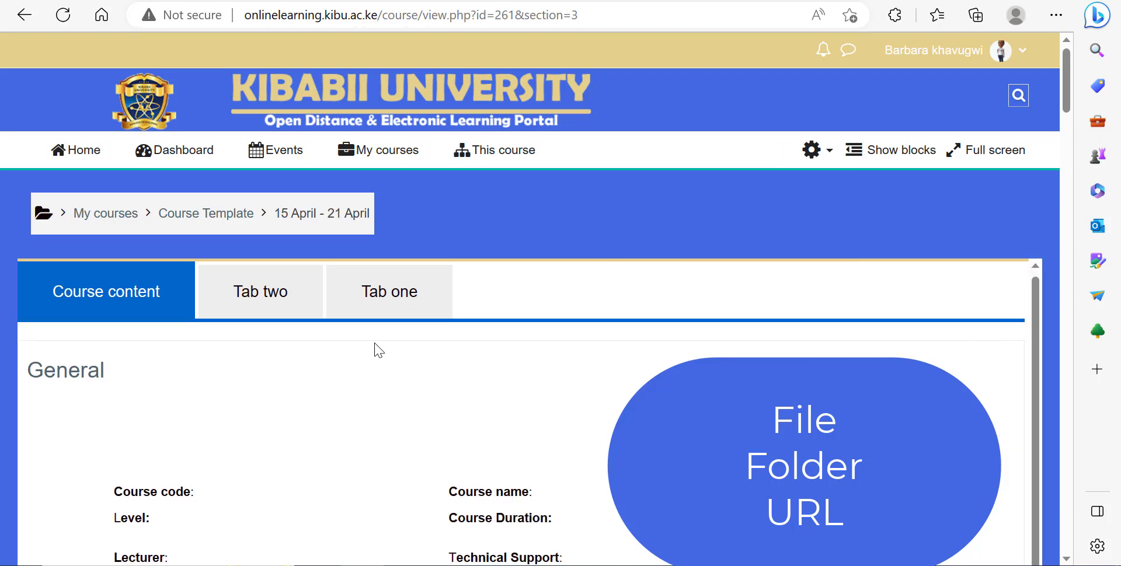
scroll(374, 344, down, 15)
scroll(382, 326, down, 14)
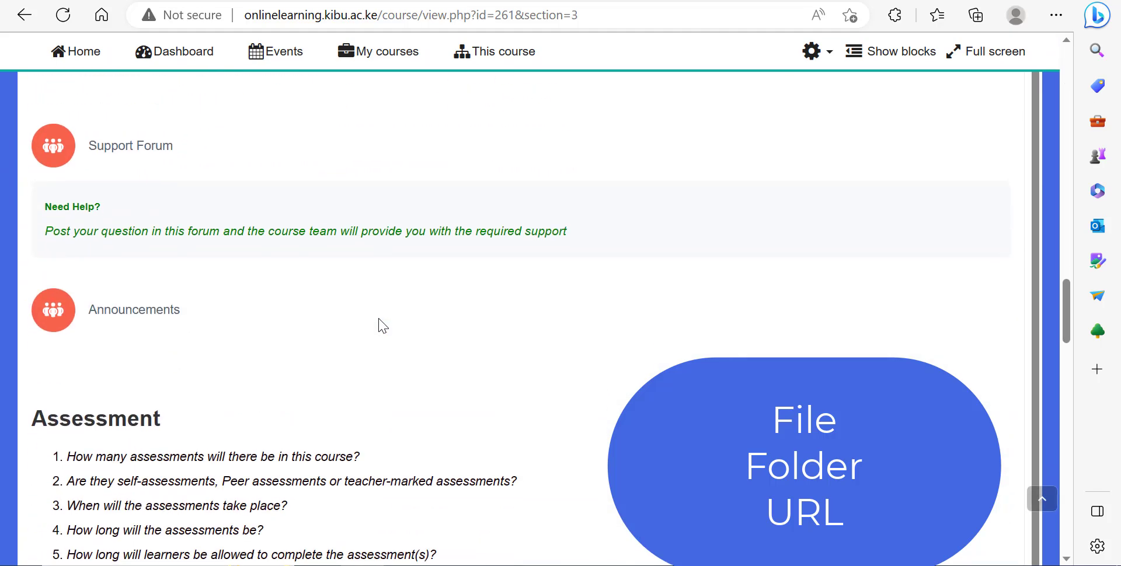